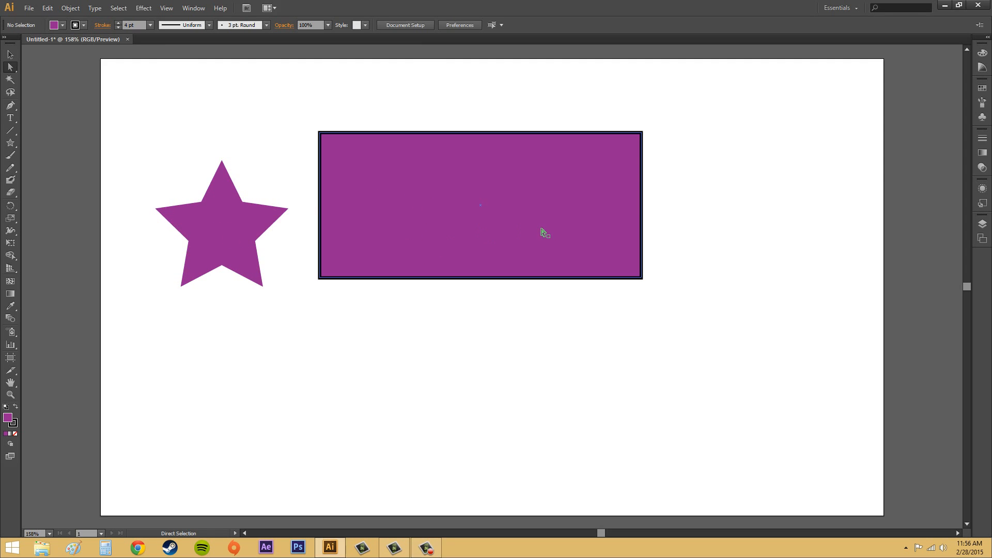
Move the purple star onto the middle of the black-outlined rectangle.
{"action": "left_click", "coordinate": [261, 223]}
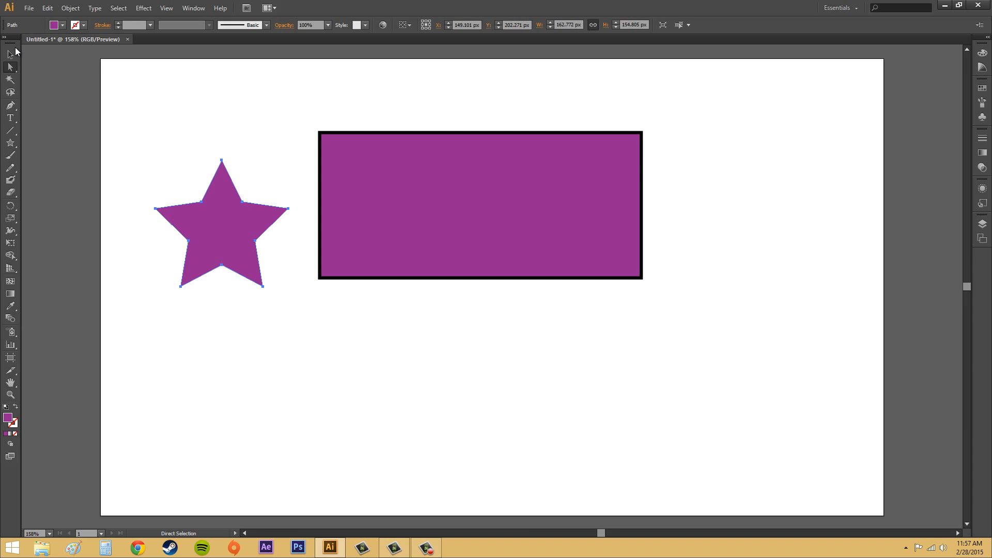
{"action": "left_click", "coordinate": [10, 54]}
{"action": "left_click_drag", "start_coordinate": [223, 236], "coordinate": [488, 215]}
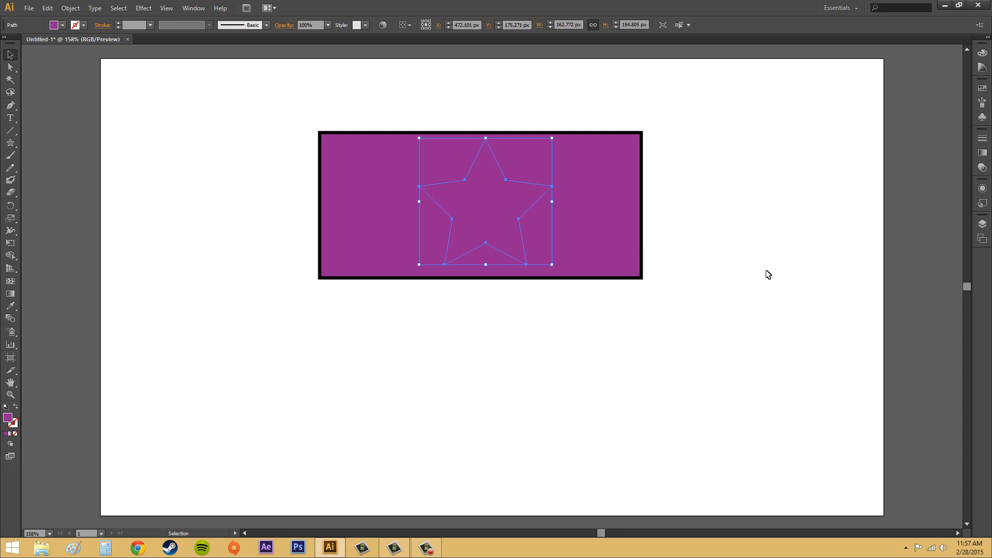
{"action": "left_click", "coordinate": [768, 274]}
Change the star's fill to green so it stands out against the purple rectangle.
{"action": "left_click", "coordinate": [512, 223]}
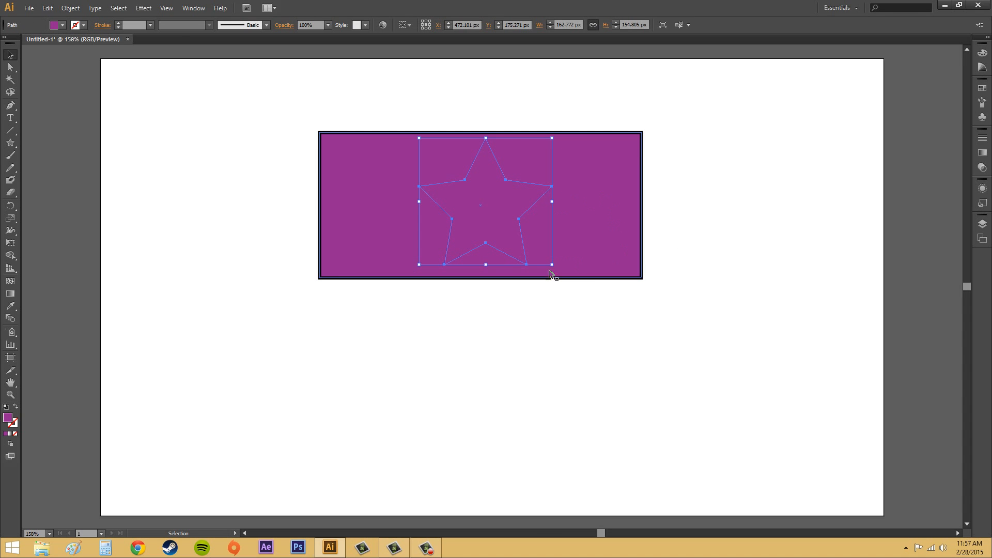
{"action": "left_click", "coordinate": [63, 25]}
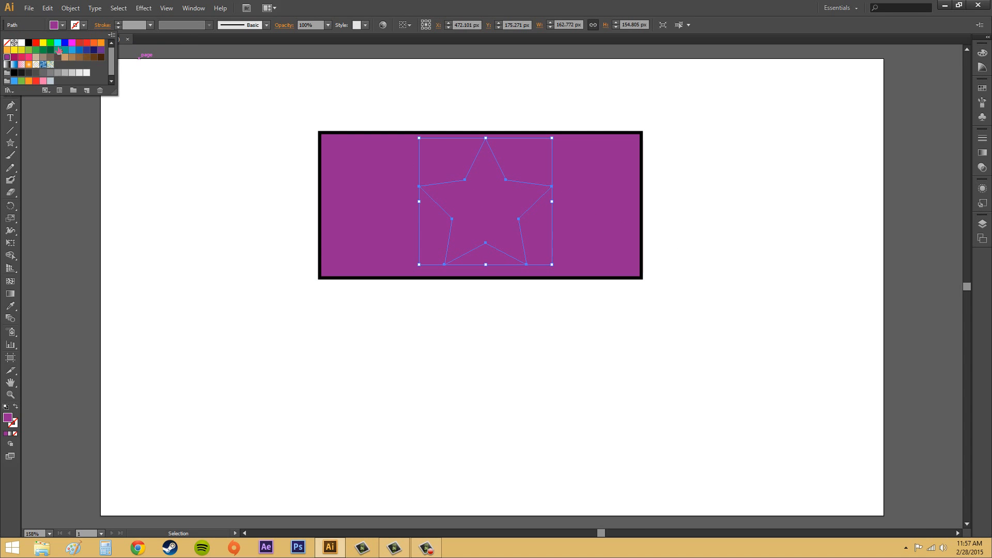
{"action": "left_click", "coordinate": [58, 51]}
{"action": "left_click", "coordinate": [164, 199]}
{"action": "left_click", "coordinate": [791, 184]}
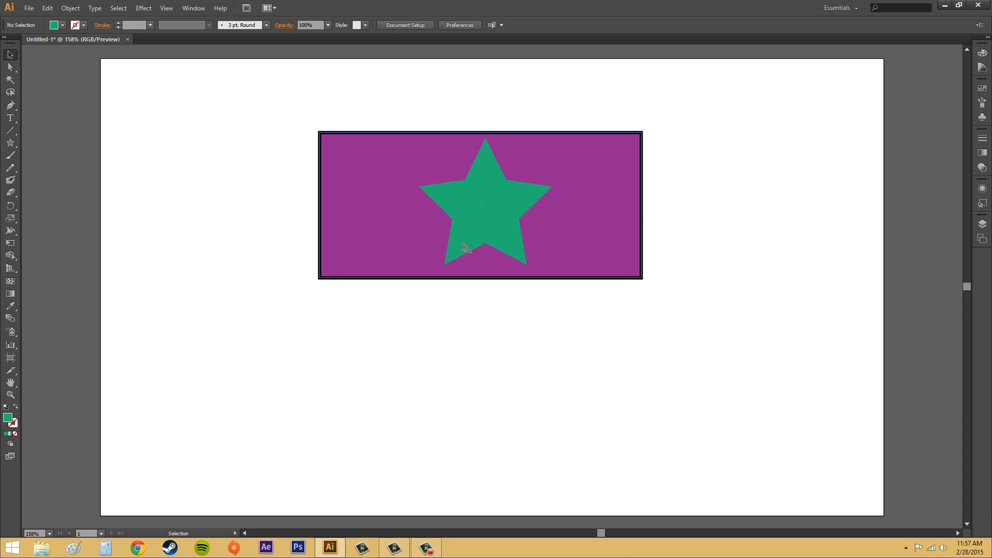
Apply Divide Objects Below with the green star over the rectangle, and move the divided shapes to the lower part of the artboard.
{"action": "left_click", "coordinate": [433, 195]}
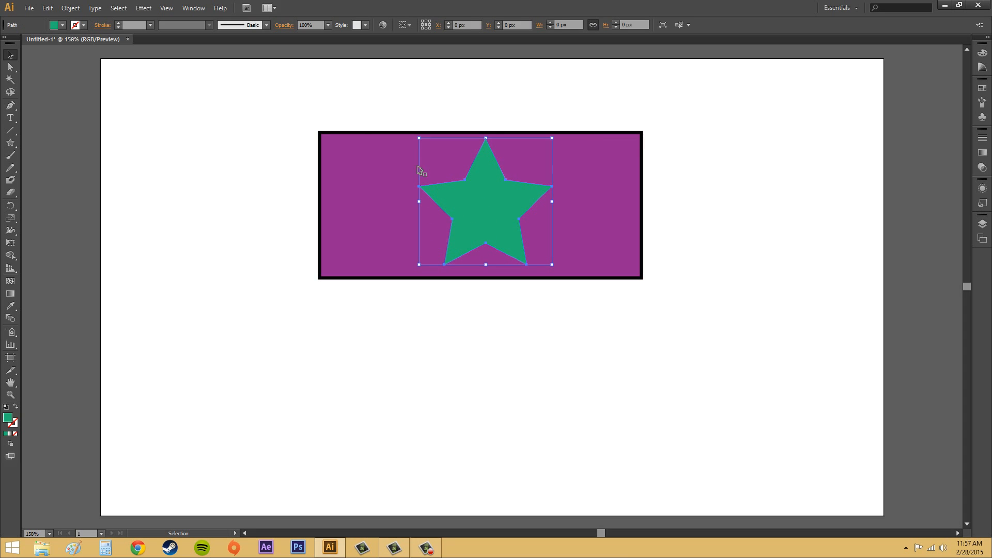
{"action": "left_click", "coordinate": [68, 8]}
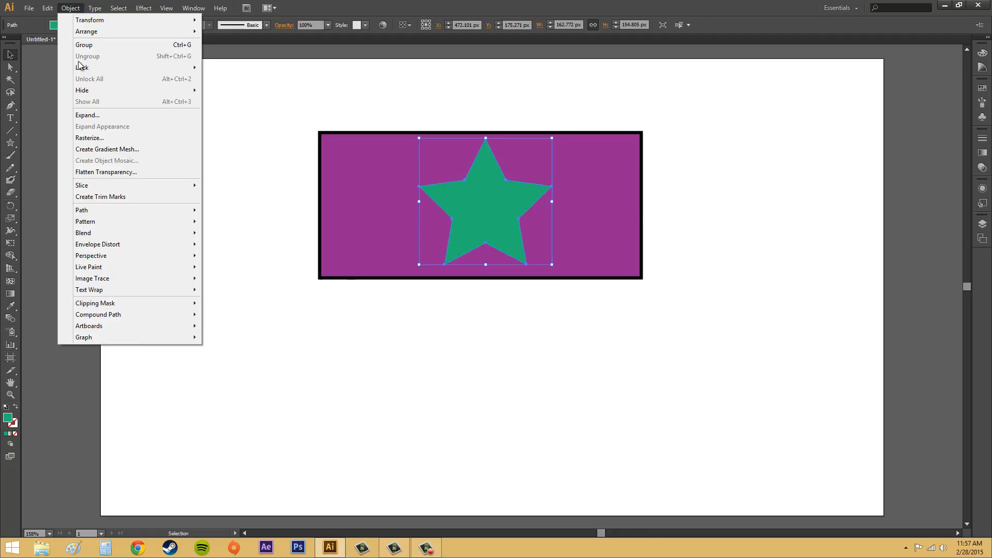
{"action": "mouse_move", "coordinate": [88, 210]}
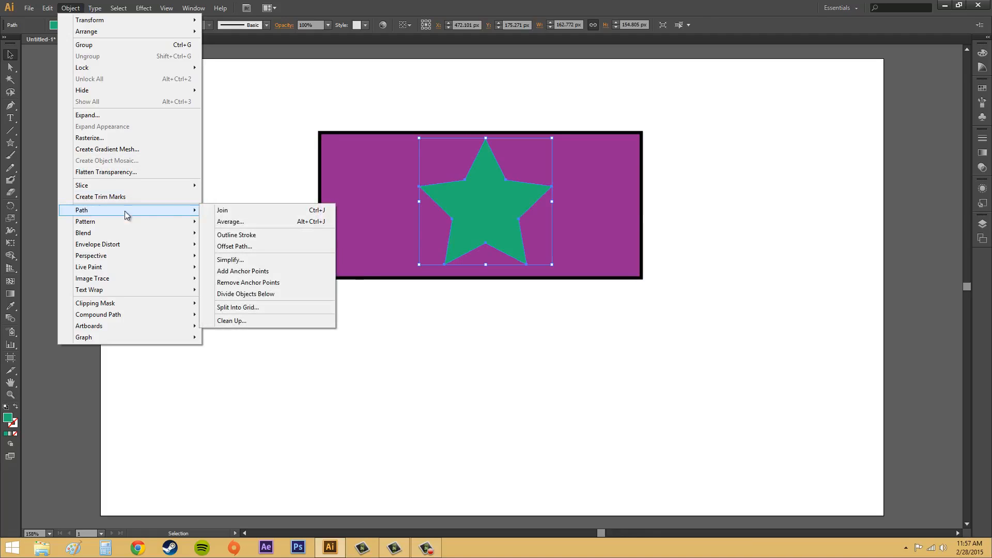
{"action": "left_click", "coordinate": [269, 298]}
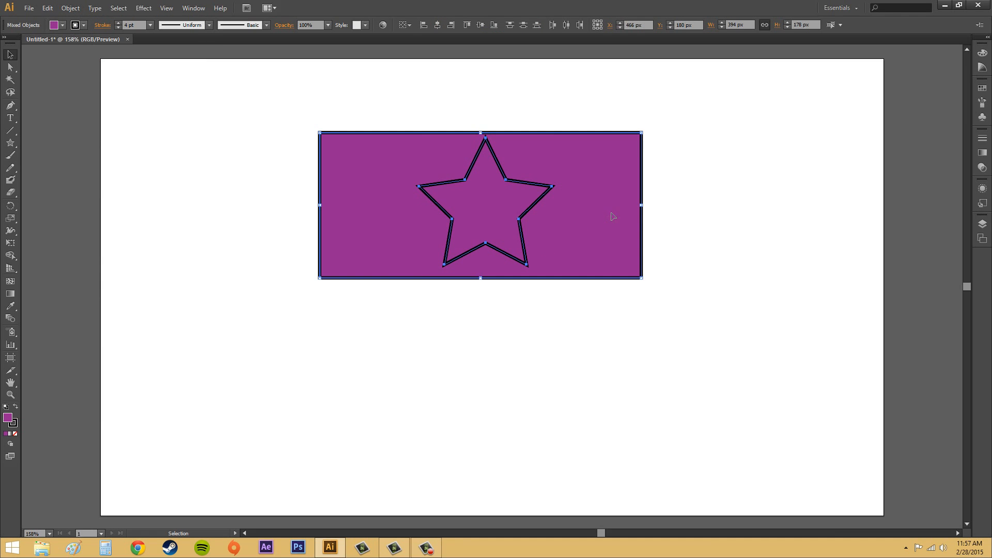
{"action": "left_click_drag", "start_coordinate": [496, 205], "coordinate": [501, 359]}
{"action": "left_click", "coordinate": [728, 345]}
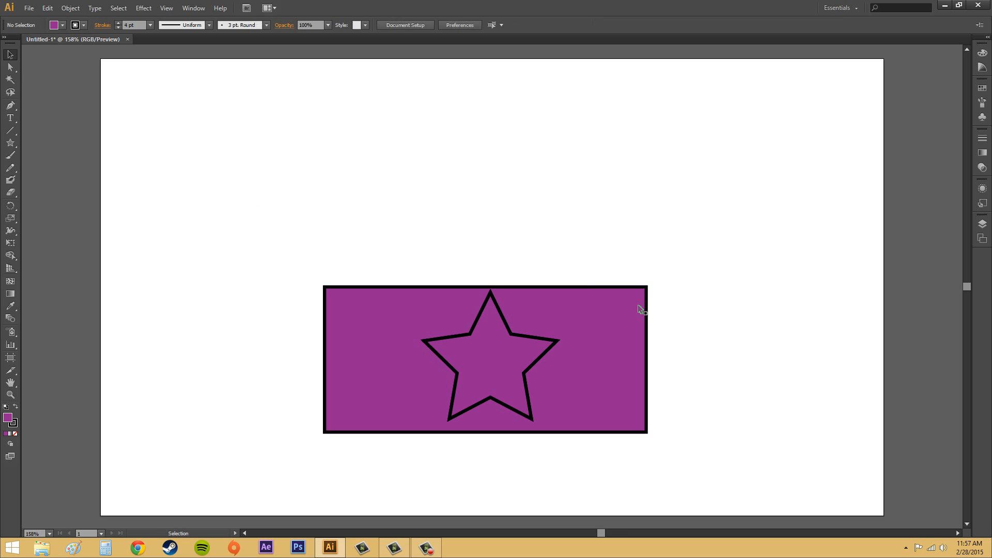
Pull the star piece out to the artboard's upper-right corner, and move the cut-out rectangle up to the middle.
{"action": "left_click", "coordinate": [11, 67]}
{"action": "left_click", "coordinate": [499, 348]}
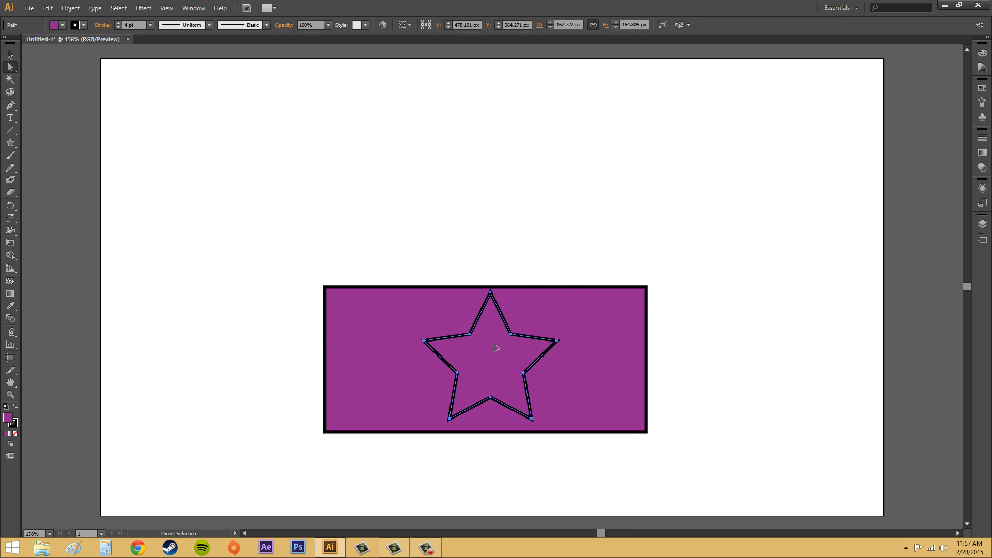
{"action": "left_click_drag", "start_coordinate": [498, 348], "coordinate": [754, 129]}
{"action": "left_click", "coordinate": [787, 289]}
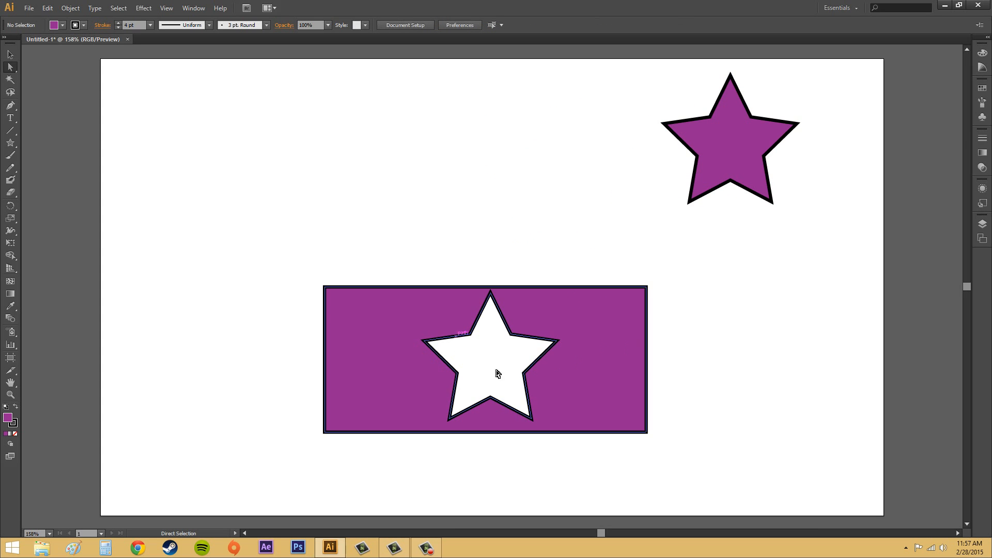
{"action": "left_click_drag", "start_coordinate": [578, 359], "coordinate": [550, 261]}
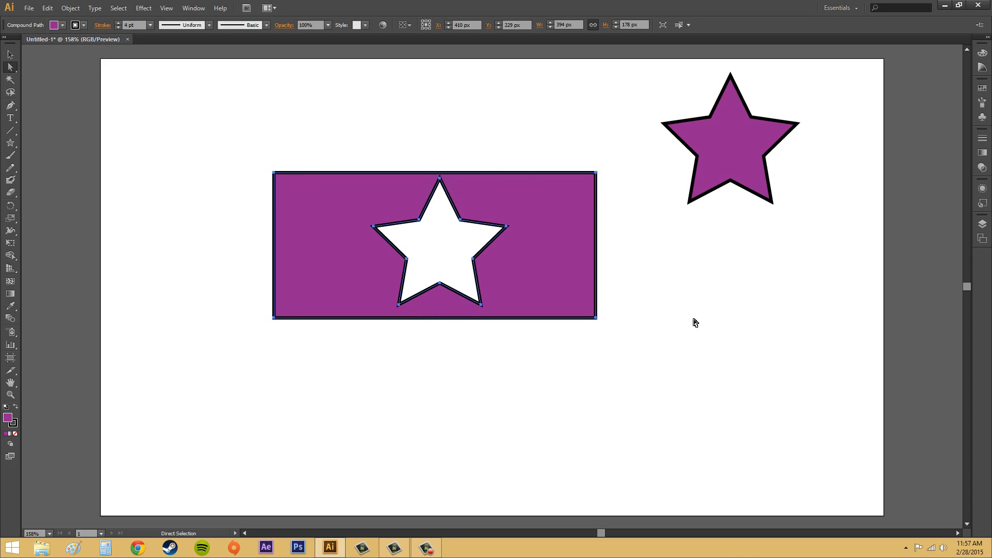
{"action": "left_click", "coordinate": [450, 249]}
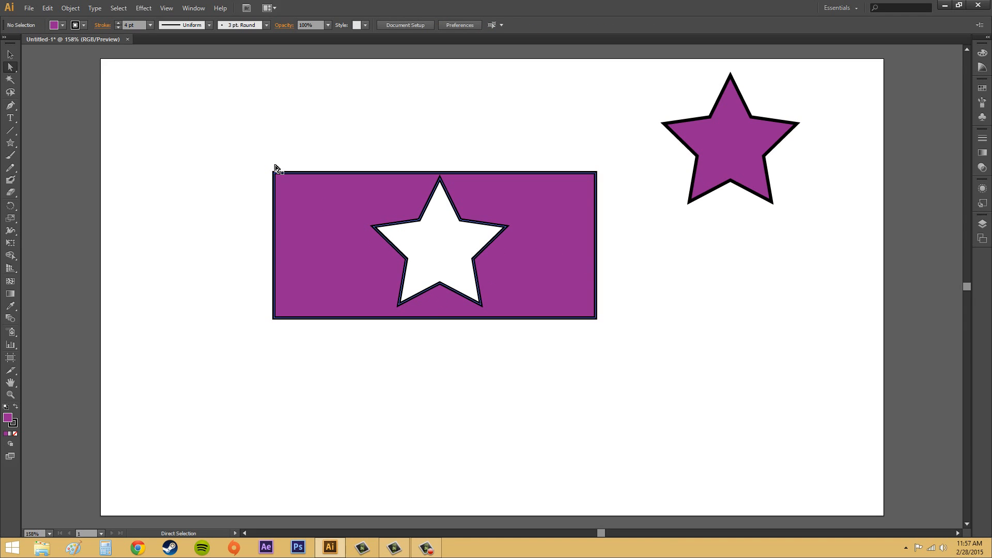
Set the stroke weight of the rectangle with the star-shaped hole to 0 pt.
{"action": "left_click", "coordinate": [117, 27]}
{"action": "left_click", "coordinate": [116, 28]}
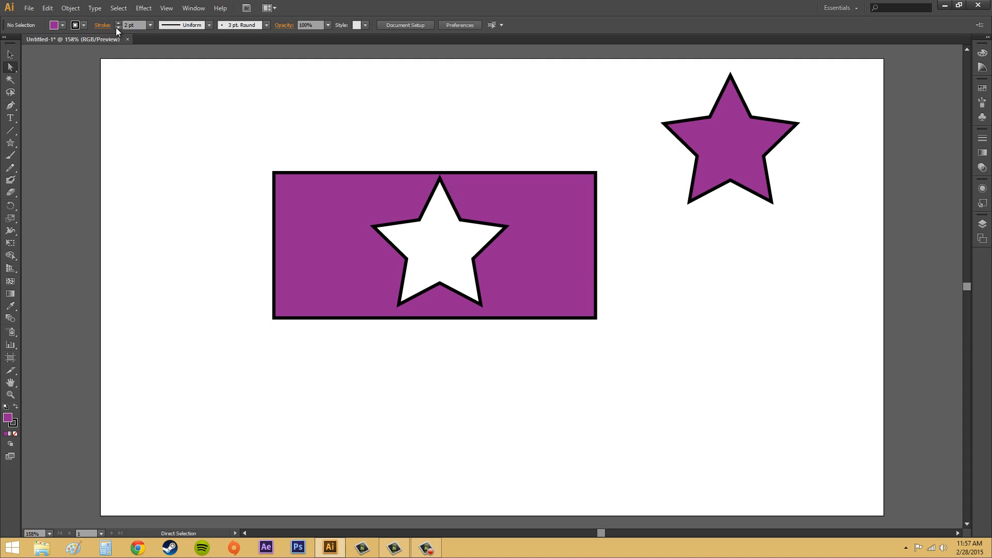
{"action": "left_click", "coordinate": [116, 27]}
{"action": "left_click", "coordinate": [117, 27]}
{"action": "left_click", "coordinate": [283, 212]}
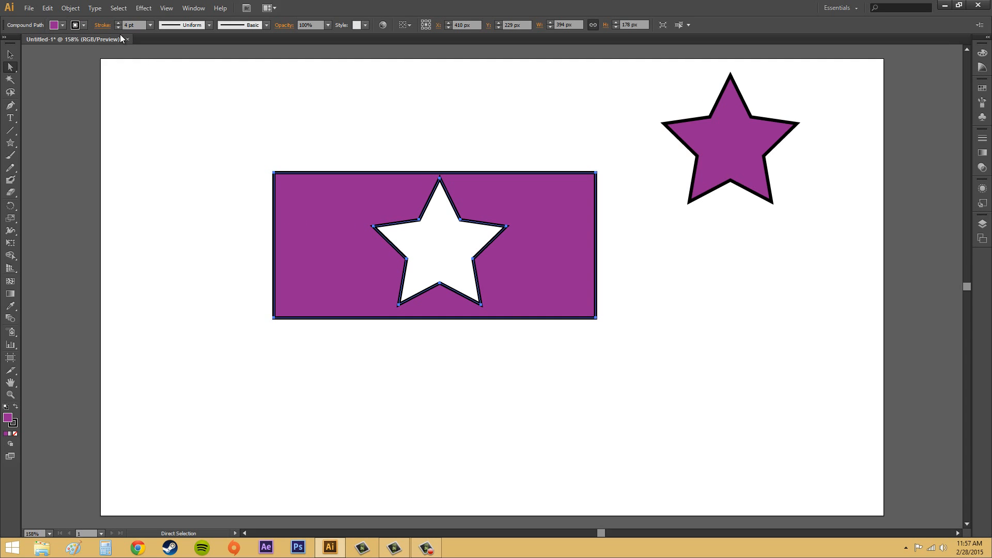
{"action": "left_click", "coordinate": [118, 27]}
{"action": "left_click", "coordinate": [118, 27]}
{"action": "left_click", "coordinate": [118, 27]}
{"action": "left_click", "coordinate": [118, 28]}
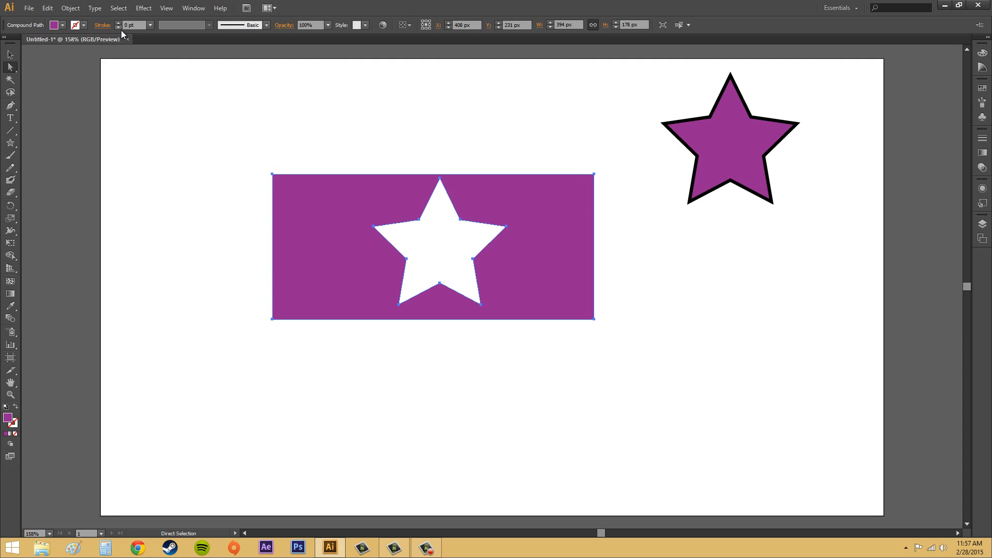
{"action": "left_click", "coordinate": [149, 172]}
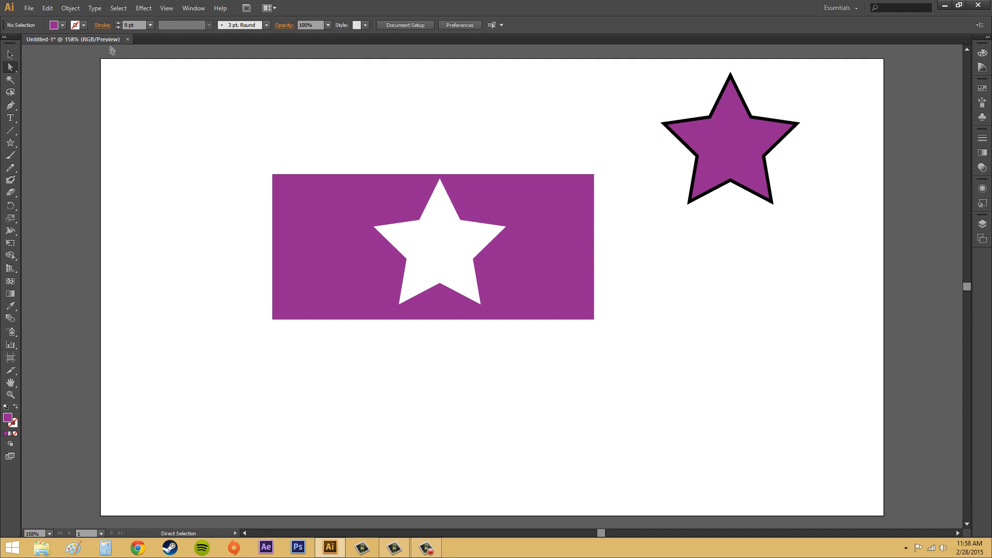
Restore the cut-out rectangle's black outline by raising its stroke weight to 4 pt.
{"action": "left_click", "coordinate": [119, 23]}
{"action": "left_click", "coordinate": [119, 24]}
{"action": "left_click", "coordinate": [119, 23]}
{"action": "left_click", "coordinate": [119, 23]}
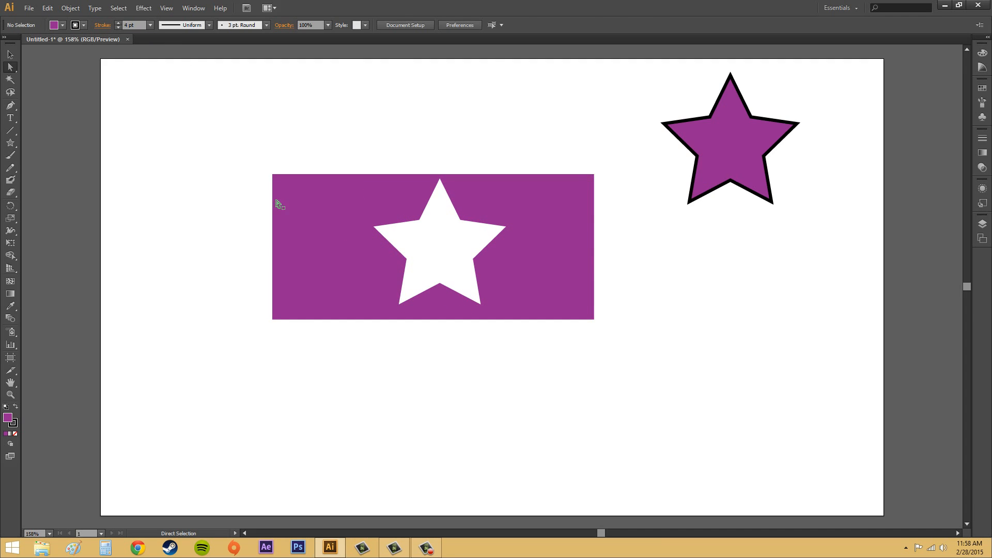
{"action": "left_click", "coordinate": [276, 201]}
{"action": "left_click", "coordinate": [120, 23]}
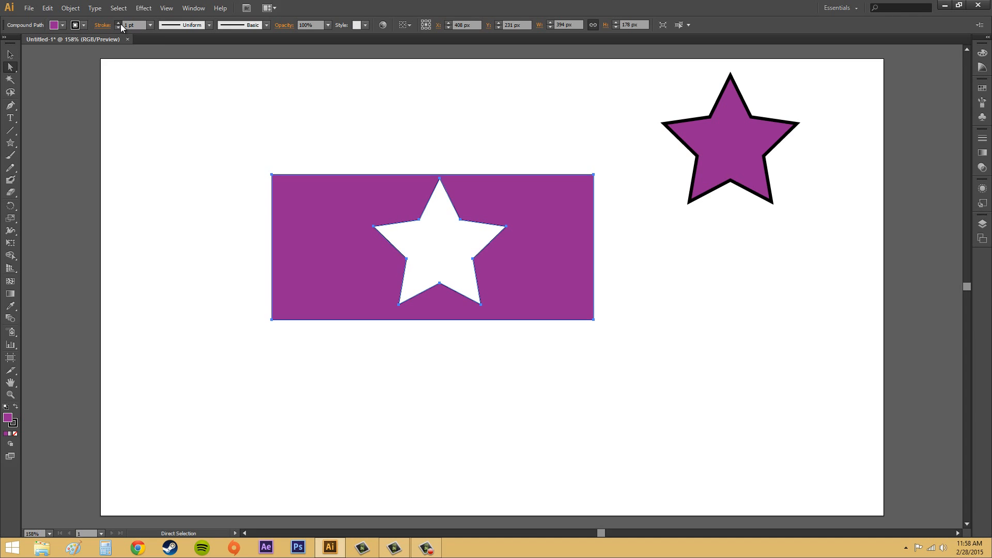
{"action": "left_click", "coordinate": [169, 137]}
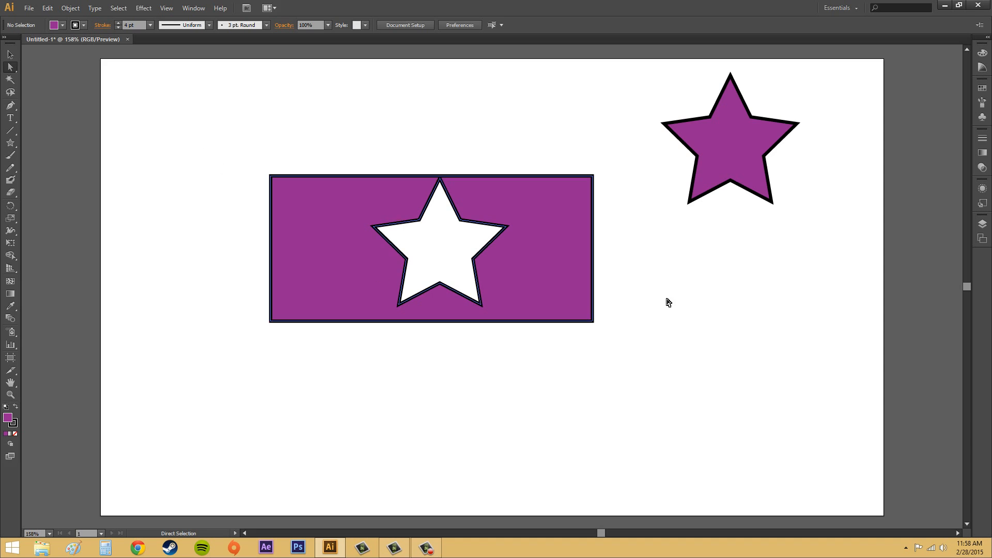
Reposition the cut-out rectangle to the artboard's upper-left corner and the separated star to its lower middle.
{"action": "left_click", "coordinate": [754, 128]}
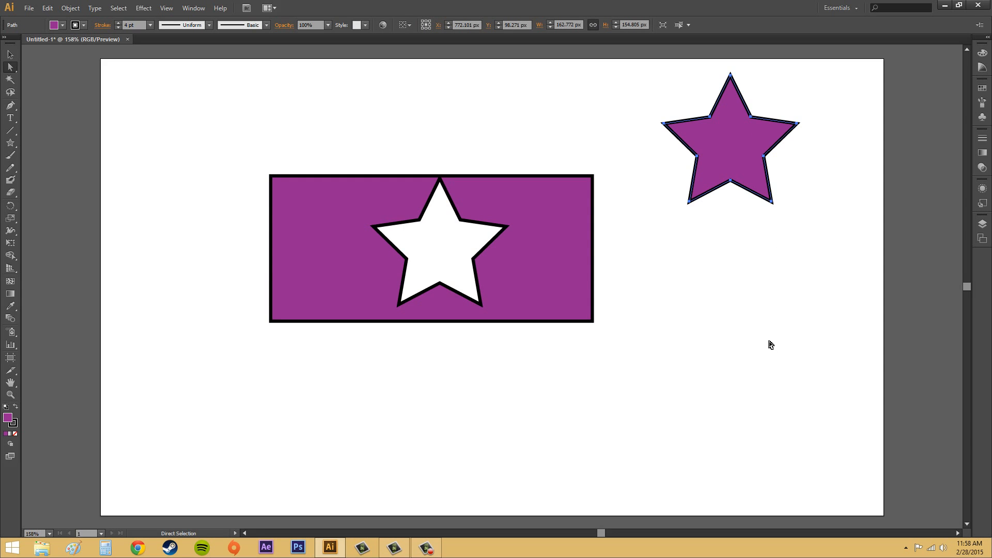
{"action": "left_click", "coordinate": [705, 282]}
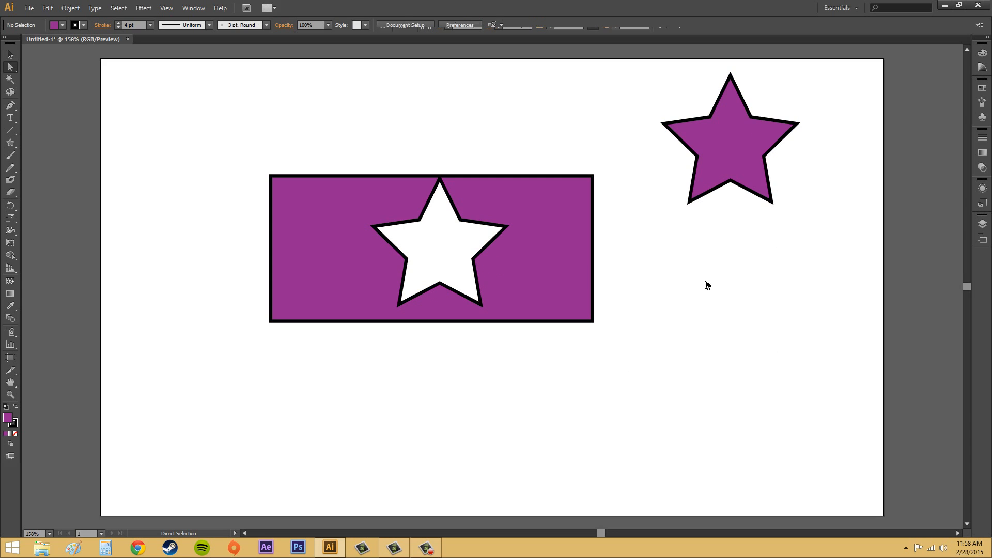
{"action": "left_click_drag", "start_coordinate": [733, 153], "coordinate": [746, 266]}
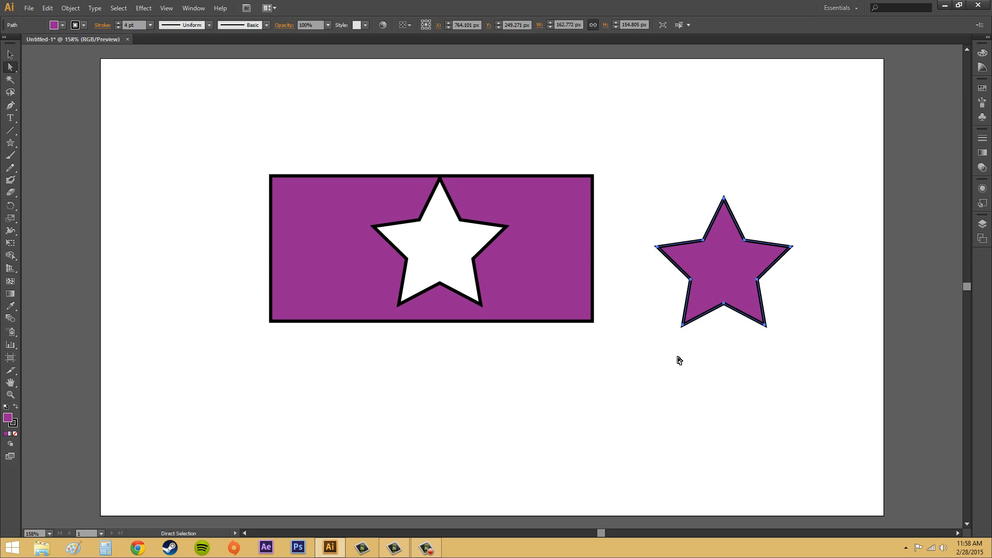
{"action": "left_click", "coordinate": [531, 221]}
{"action": "left_click_drag", "start_coordinate": [530, 212], "coordinate": [427, 121]}
{"action": "left_click_drag", "start_coordinate": [728, 279], "coordinate": [507, 367]}
Delete the rectangle with the star-shaped hole.
{"action": "left_click", "coordinate": [449, 173]}
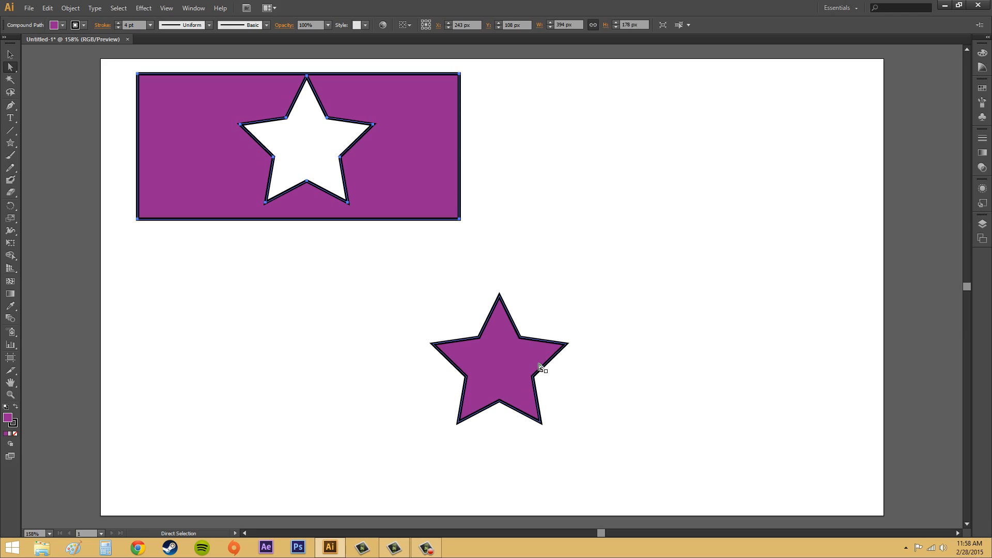
{"action": "key", "text": "Delete"}
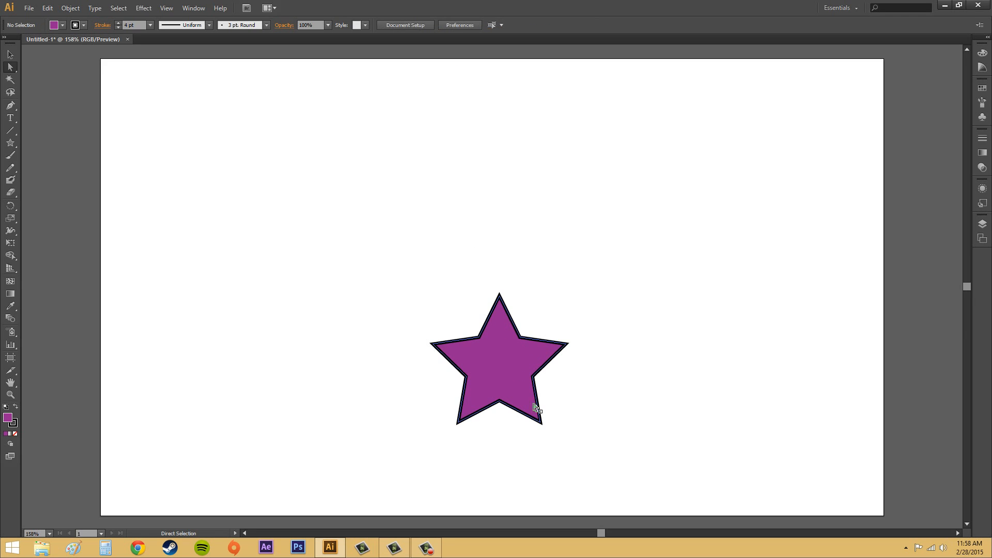
Enlarge the star proportionally to about 392 by 373 px and move it near the middle of the artboard.
{"action": "left_click", "coordinate": [525, 382]}
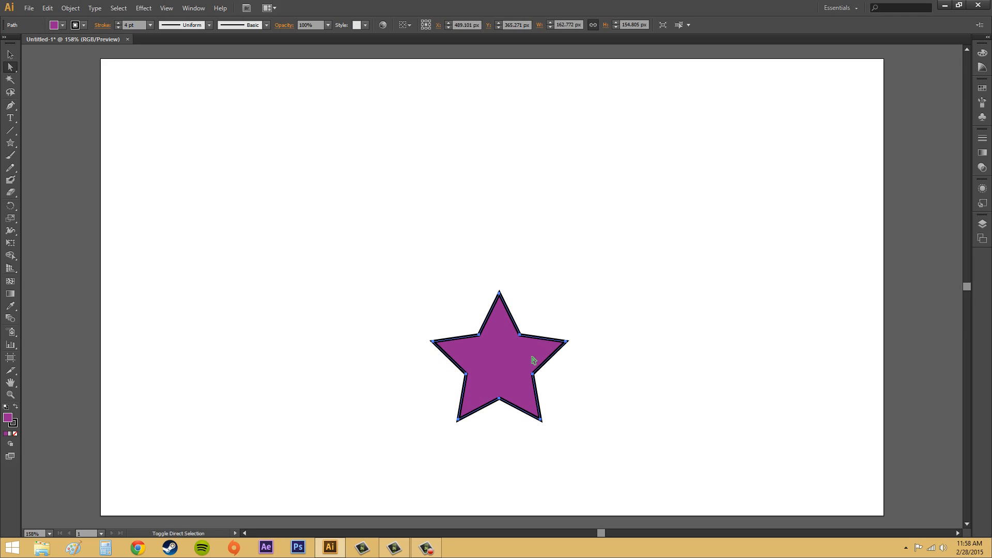
{"action": "key", "text": "ctrl+t"}
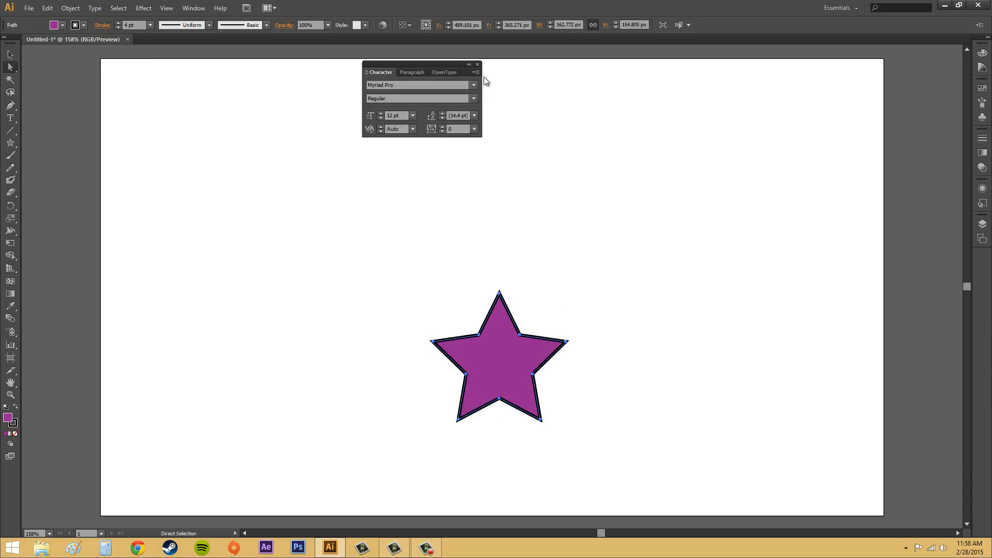
{"action": "left_click", "coordinate": [478, 64]}
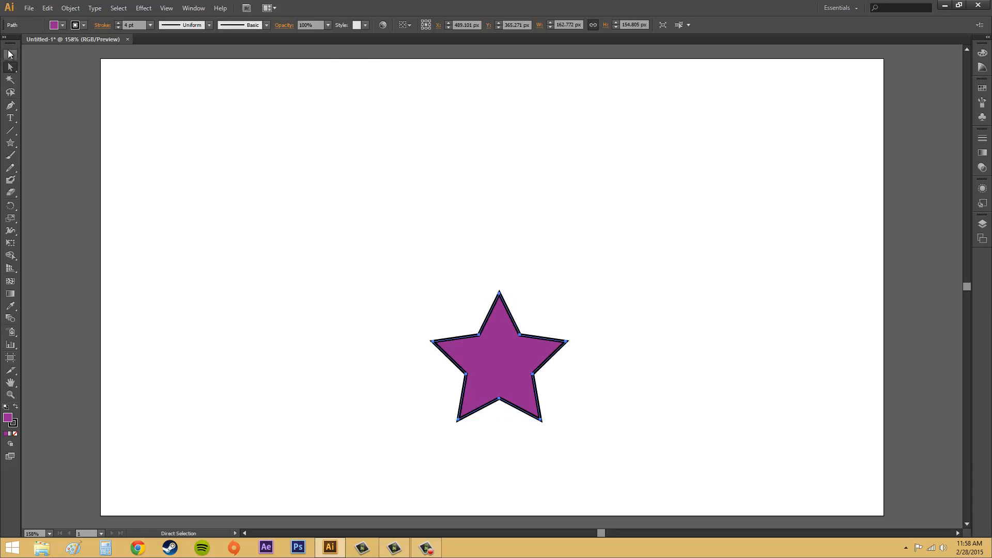
{"action": "left_click", "coordinate": [11, 54]}
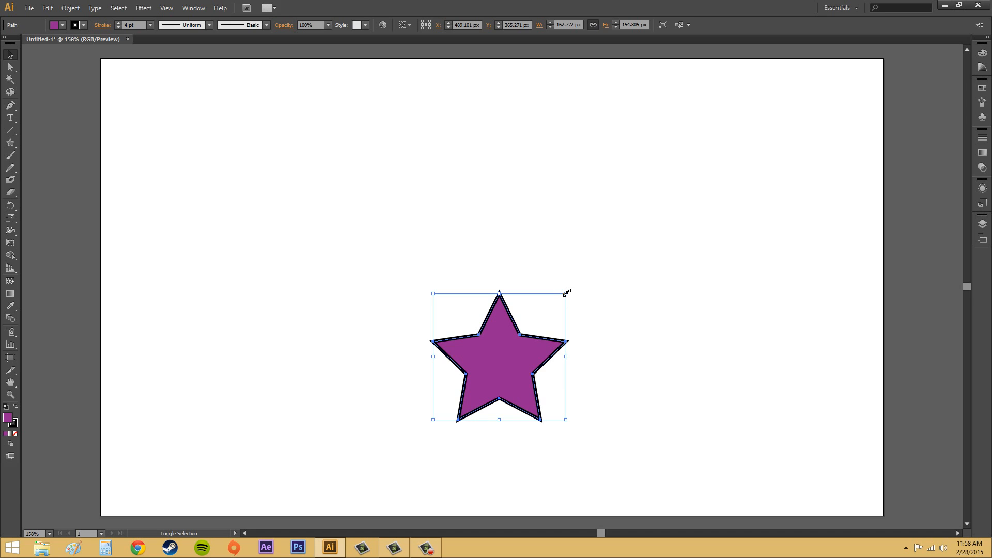
{"action": "mouse_move", "coordinate": [567, 293]}
{"action": "left_mouse_down"}
{"action": "mouse_move", "coordinate": [665, 186]}
{"action": "mouse_move", "coordinate": [813, 114]}
{"action": "left_mouse_up"}
{"action": "mouse_move", "coordinate": [615, 290]}
{"action": "left_mouse_down"}
{"action": "mouse_move", "coordinate": [478, 310]}
{"action": "mouse_move", "coordinate": [483, 299]}
{"action": "left_mouse_up"}
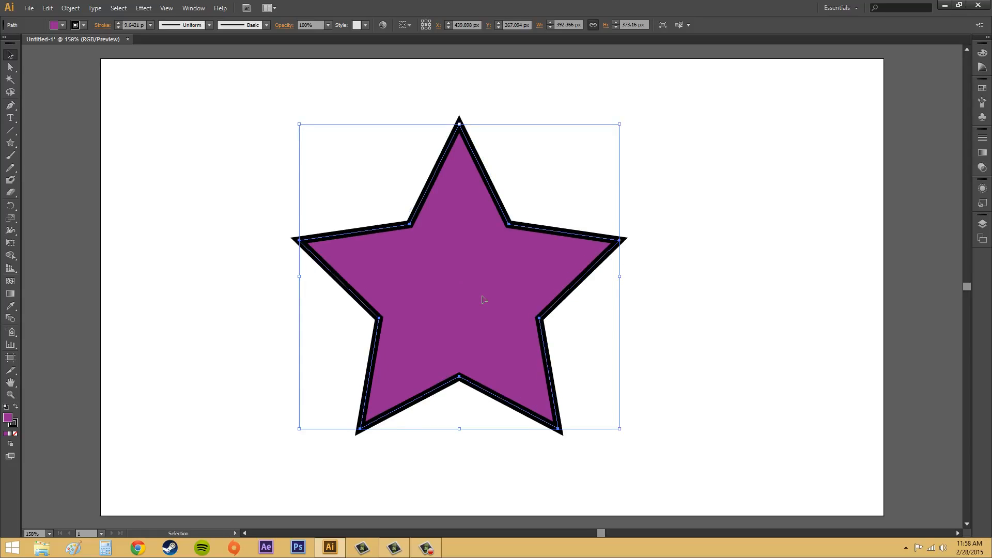
Cut the star's outline with the Scissors tool near the middle of the upper edge of its left arm.
{"action": "left_click", "coordinate": [11, 192]}
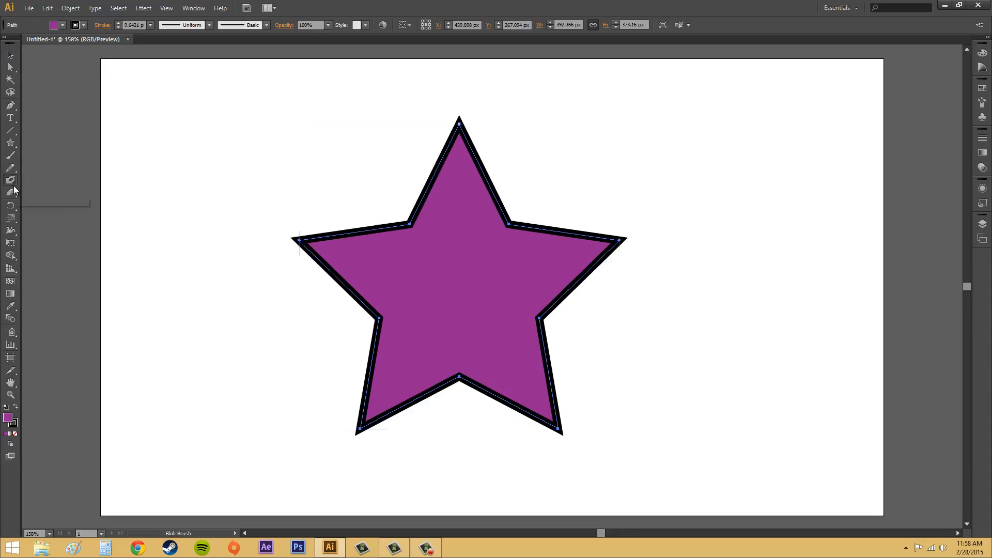
{"action": "left_click", "coordinate": [14, 190]}
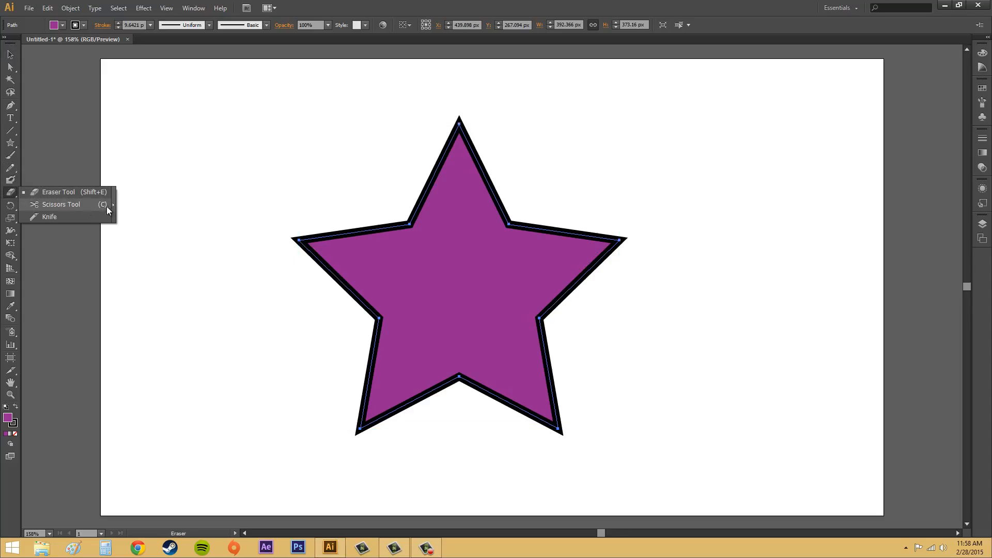
{"action": "left_click", "coordinate": [47, 206]}
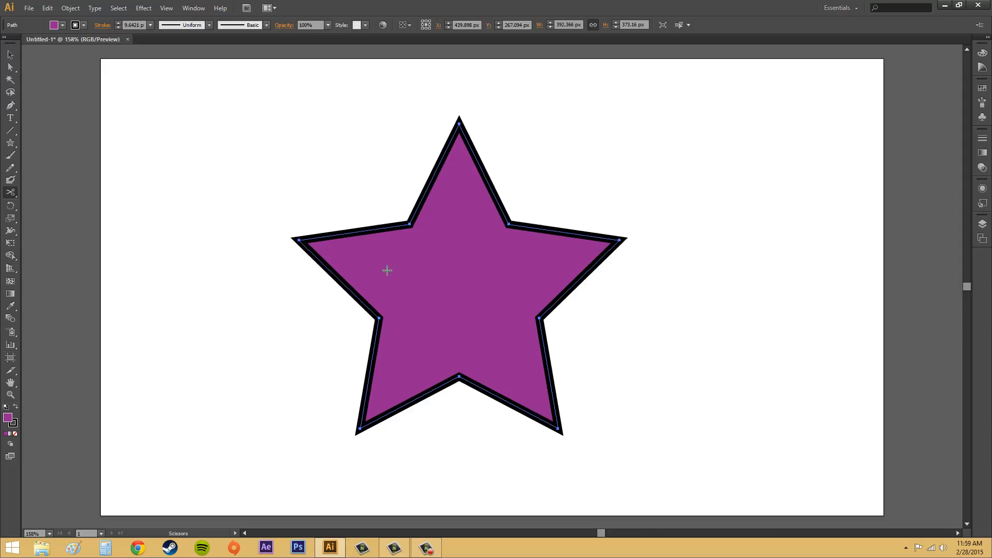
{"action": "left_click", "coordinate": [364, 232]}
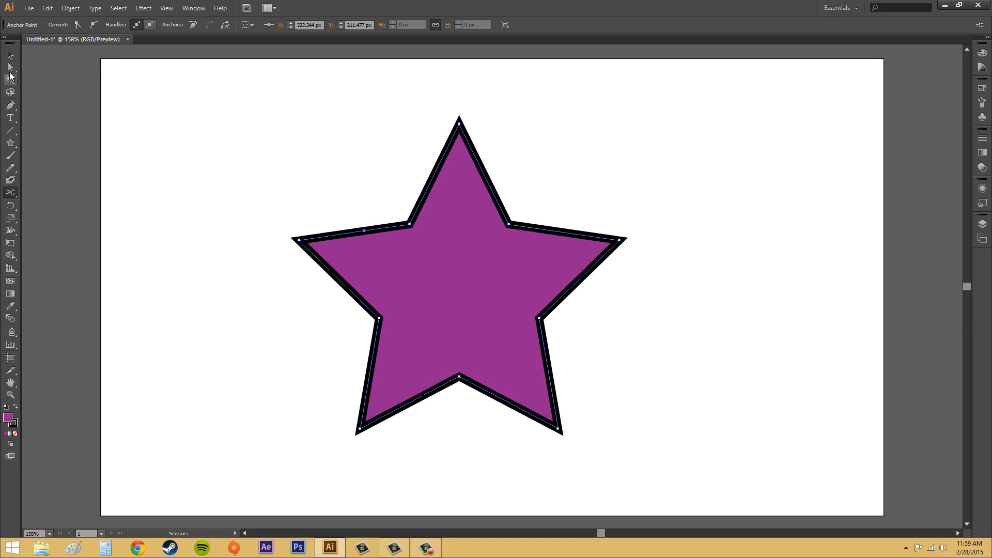
Pull the two cut endpoints on the upper edge of the star's left arm apart above the star with Direct Selection.
{"action": "left_click", "coordinate": [10, 68]}
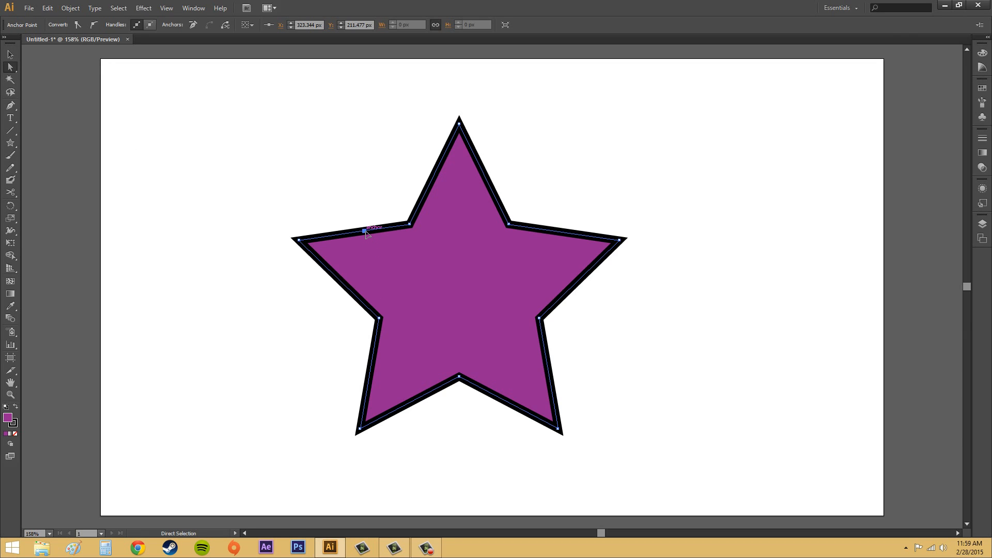
{"action": "left_click_drag", "start_coordinate": [365, 232], "coordinate": [316, 182]}
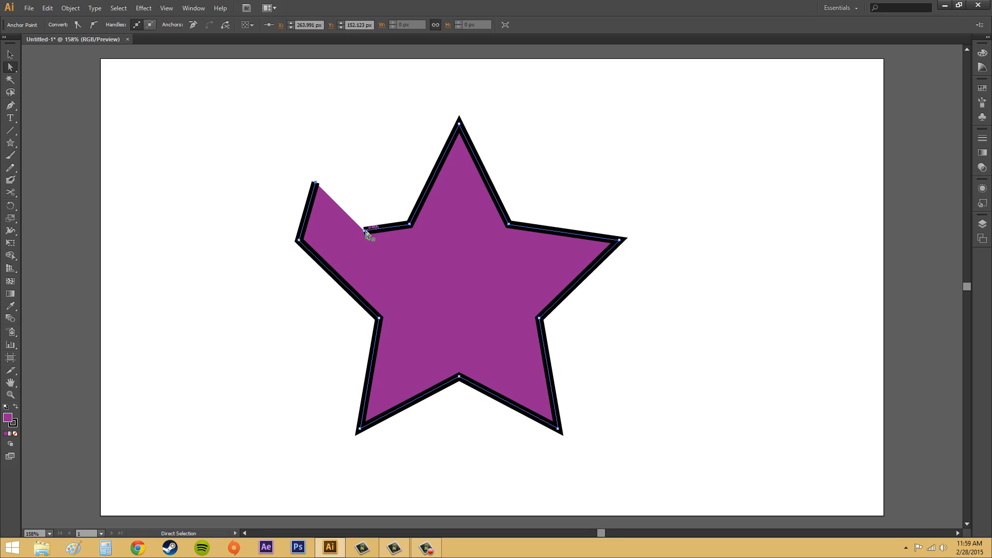
{"action": "left_click_drag", "start_coordinate": [366, 234], "coordinate": [388, 178]}
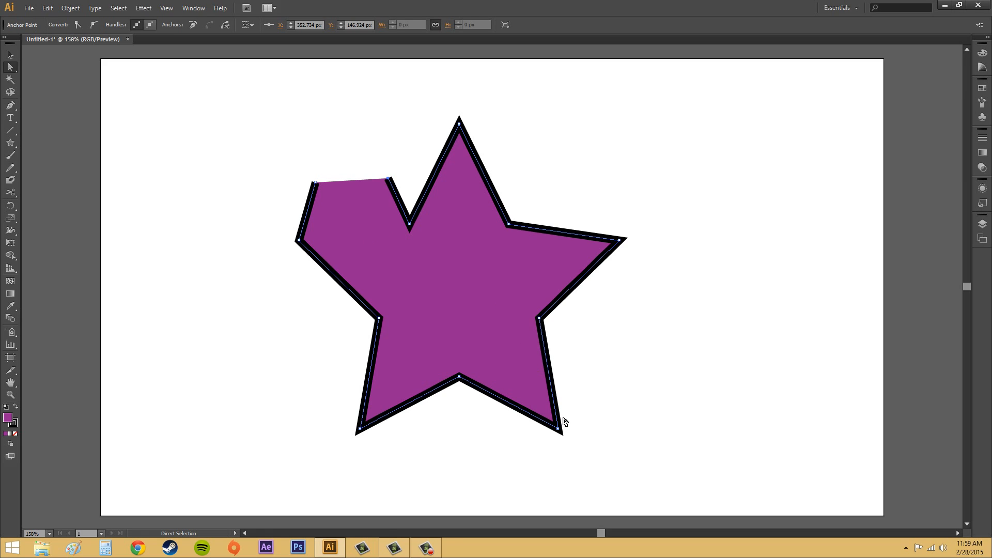
Undo the endpoint moves and the Scissors cut on the star's left arm.
{"action": "key", "text": "ctrl+z"}
{"action": "key", "text": "ctrl+z"}
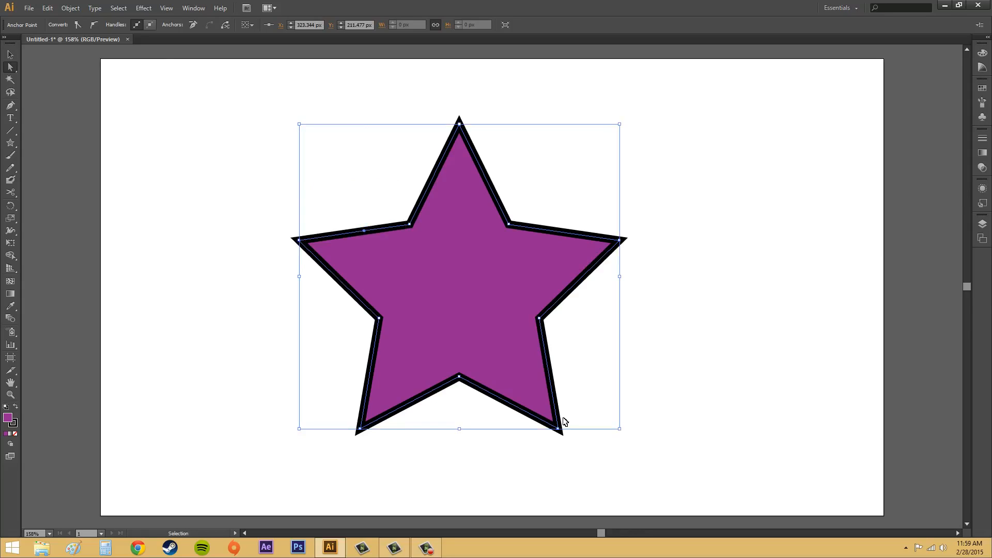
{"action": "key", "text": "ctrl+z"}
{"action": "key", "text": "ctrl+z"}
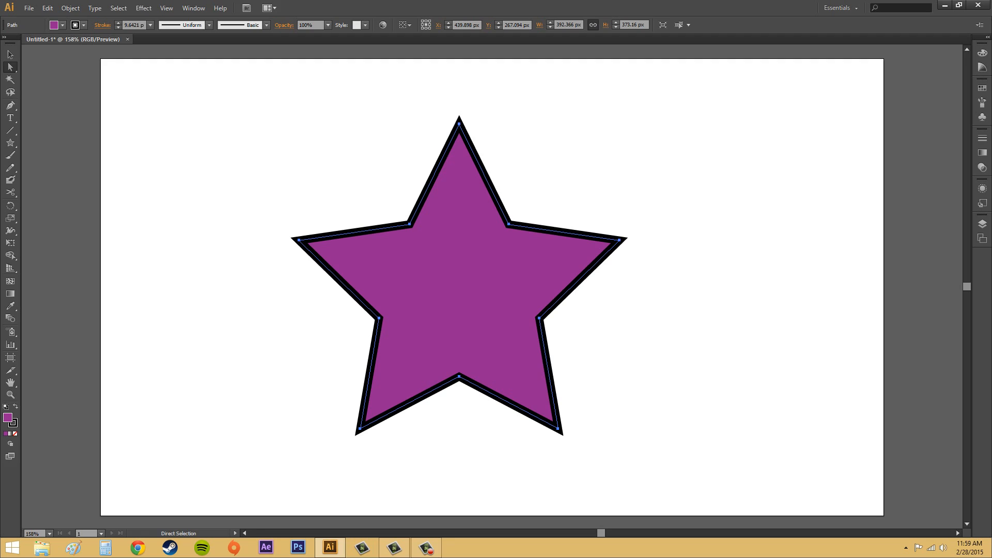
{"action": "key", "text": "F10"}
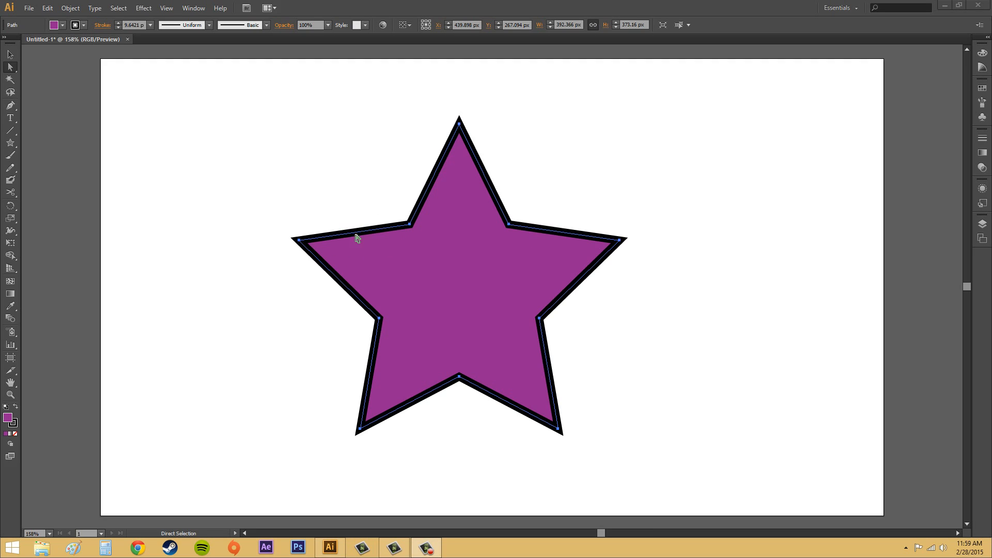
Cut the upper edge of the star's right arm with the Scissors tool and move the resulting endpoints apart.
{"action": "left_click", "coordinate": [10, 192]}
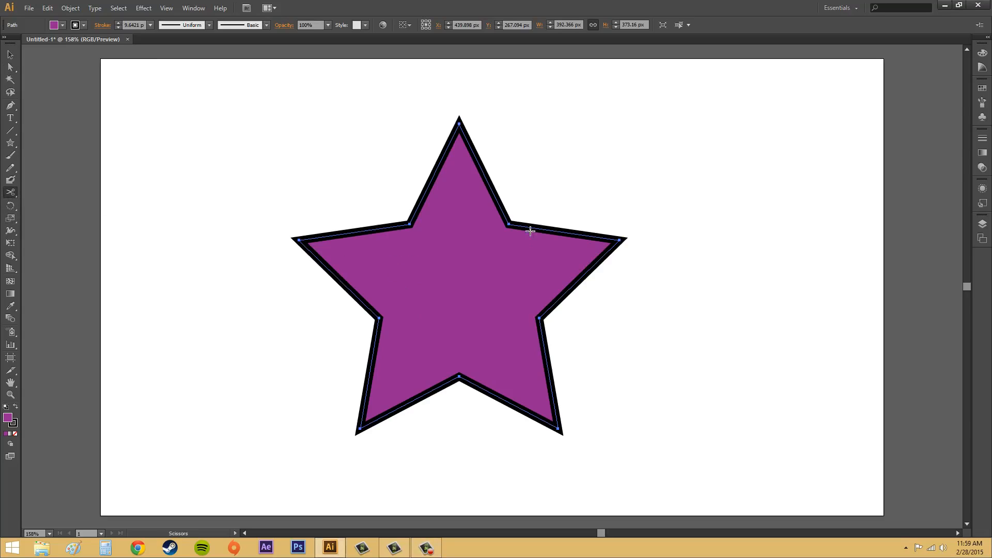
{"action": "left_click", "coordinate": [549, 230]}
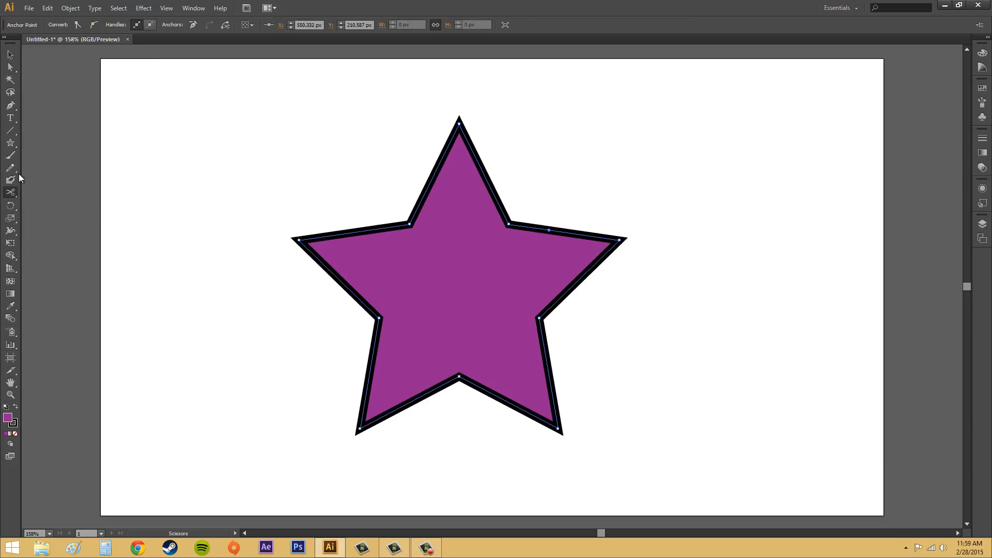
{"action": "left_click", "coordinate": [10, 68]}
{"action": "left_click_drag", "start_coordinate": [549, 231], "coordinate": [571, 183]}
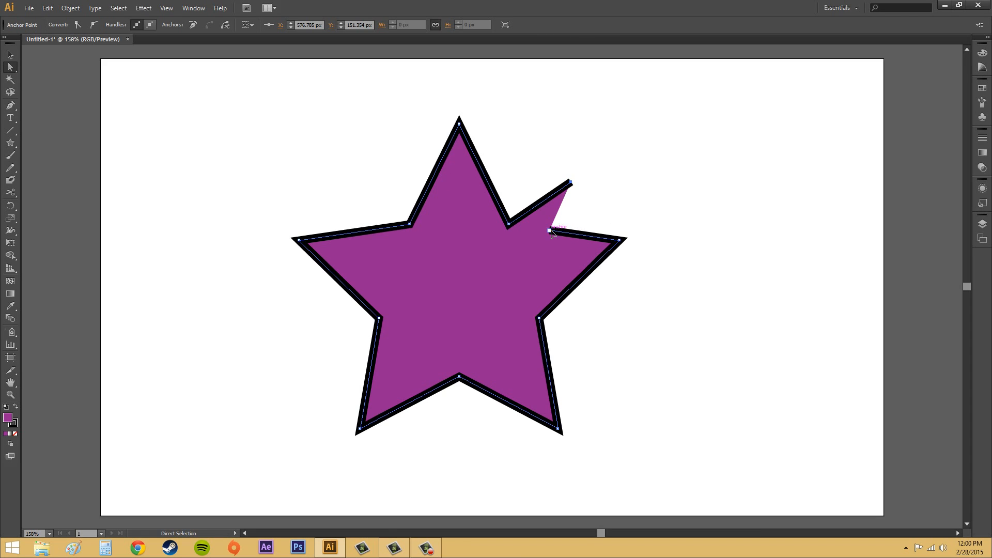
{"action": "left_click_drag", "start_coordinate": [550, 230], "coordinate": [537, 259]}
Undo the Scissors cut and both endpoint moves on the star's right arm.
{"action": "key", "text": "ctrl+z"}
{"action": "key", "text": "ctrl+z"}
{"action": "key", "text": "ctrl+z"}
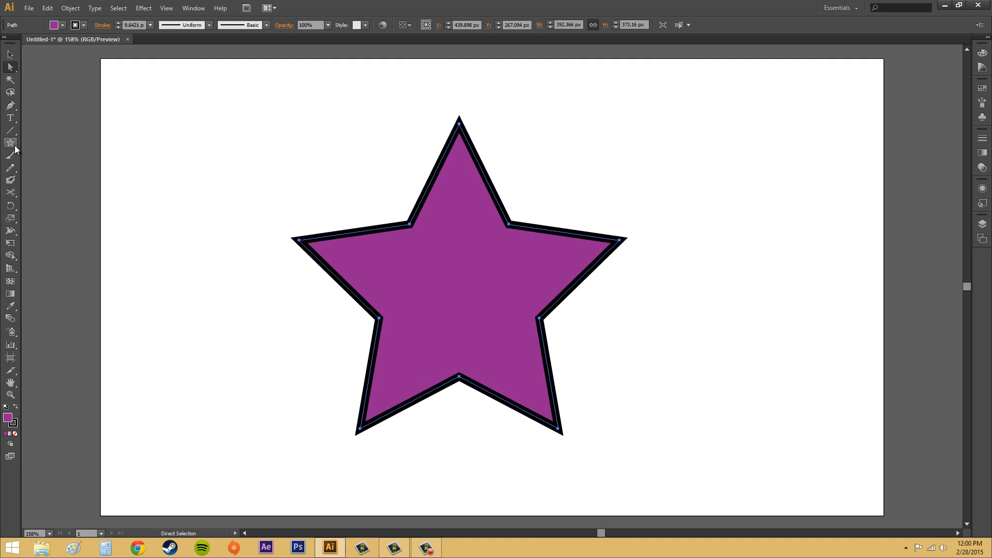
Draw a diagonal line about 232 by 125 px beyond the star's upper right and cut it near its middle with the Scissors tool.
{"action": "left_click", "coordinate": [10, 130]}
{"action": "left_click_drag", "start_coordinate": [598, 114], "coordinate": [788, 216]}
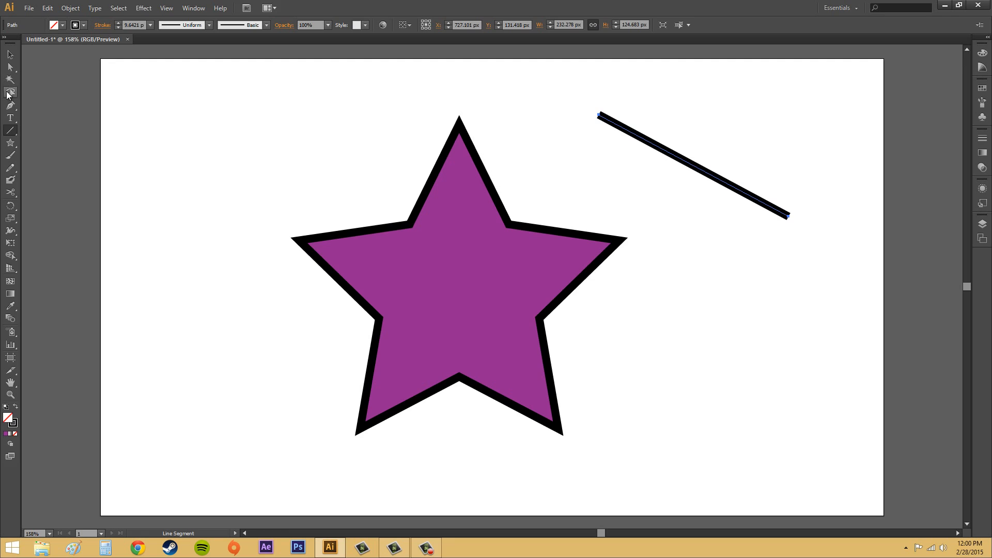
{"action": "left_click", "coordinate": [10, 192]}
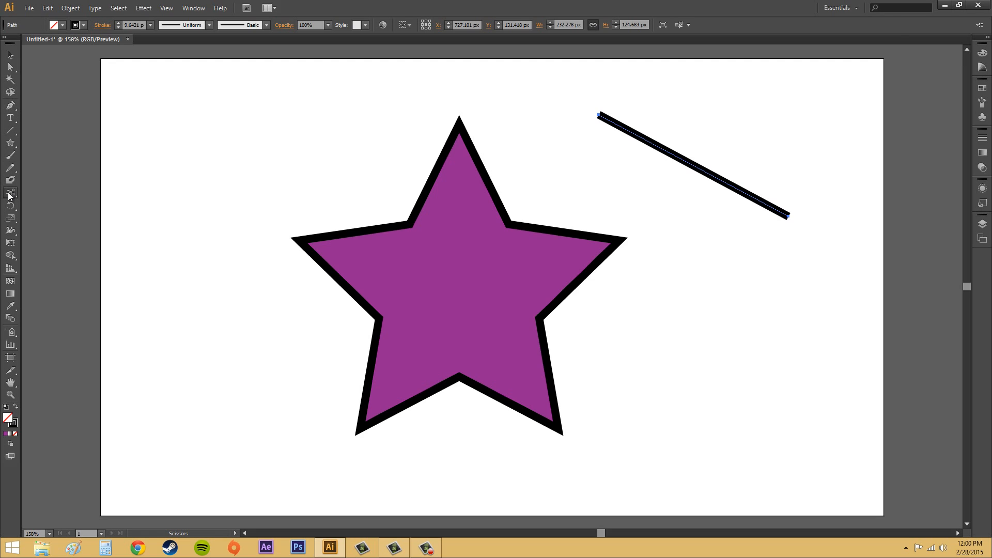
{"action": "left_click", "coordinate": [692, 164]}
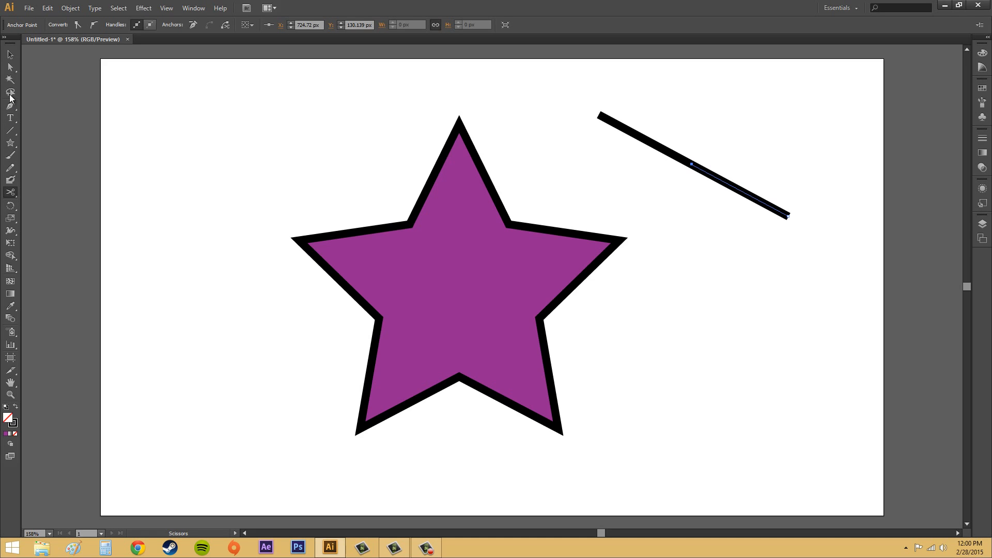
Move the line's two cut endpoints upward and apart with Direct Selection so the halves separate.
{"action": "left_click", "coordinate": [9, 68]}
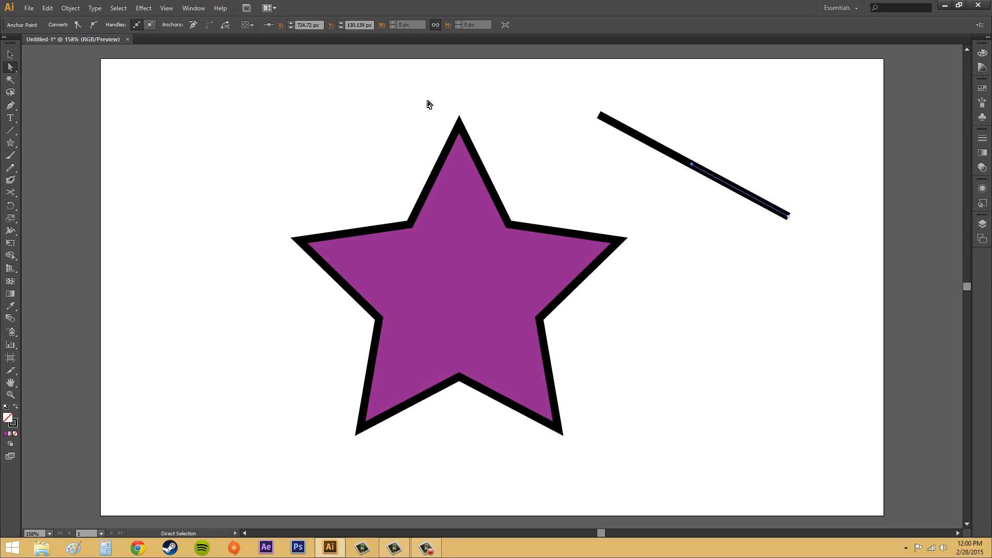
{"action": "left_click_drag", "start_coordinate": [692, 164], "coordinate": [733, 130]}
{"action": "left_click_drag", "start_coordinate": [692, 164], "coordinate": [697, 115]}
{"action": "left_click", "coordinate": [634, 179]}
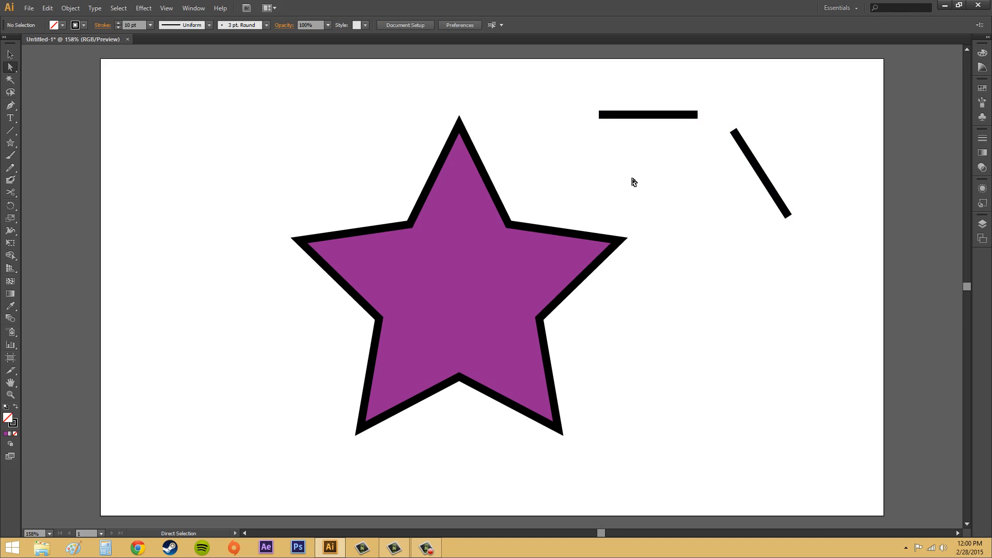
Delete both halves of the cut line, leaving only the star on the artboard.
{"action": "left_click", "coordinate": [757, 165]}
{"action": "key", "text": "Delete"}
{"action": "left_click", "coordinate": [655, 119]}
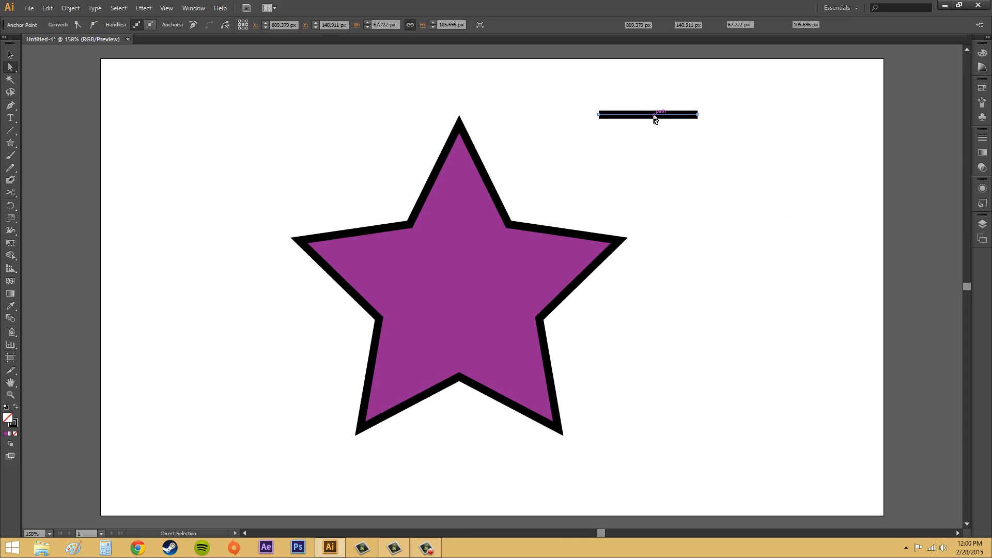
{"action": "key", "text": "Delete"}
{"action": "left_click_drag", "start_coordinate": [584, 84], "coordinate": [830, 226]}
{"action": "key", "text": "Delete"}
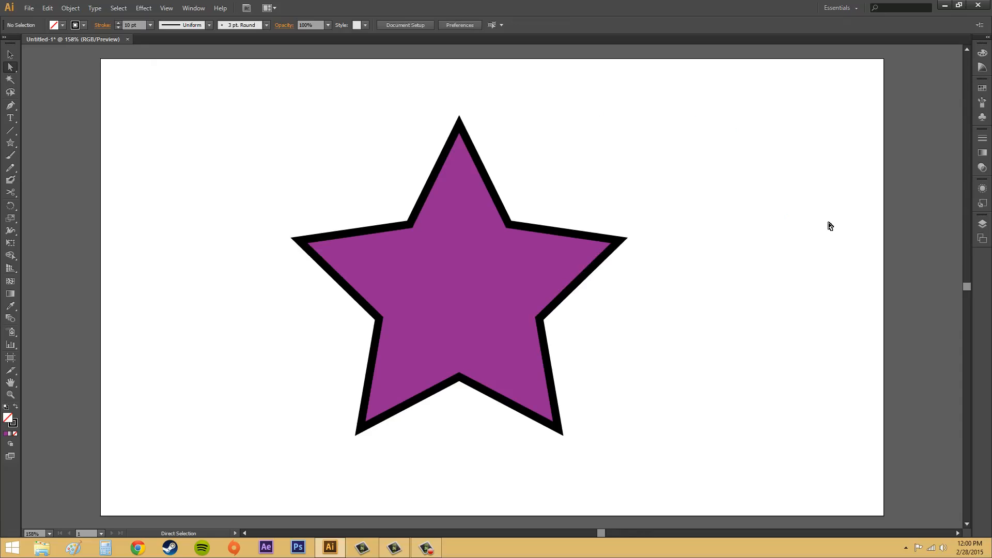
Try cutting the star's path at the inner corner anchor between its top and right arms and pulling one loose end outward.
{"action": "left_click", "coordinate": [8, 54]}
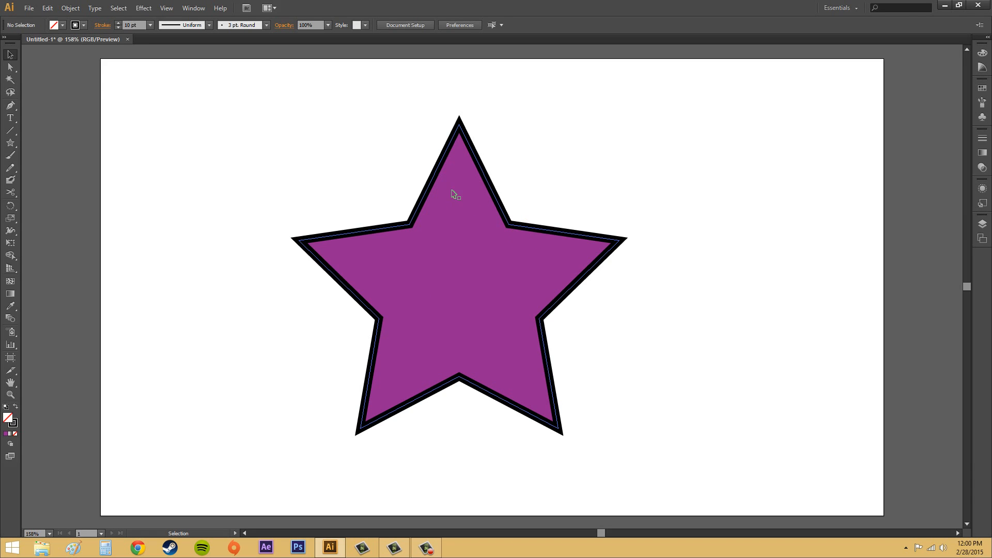
{"action": "left_click", "coordinate": [10, 67]}
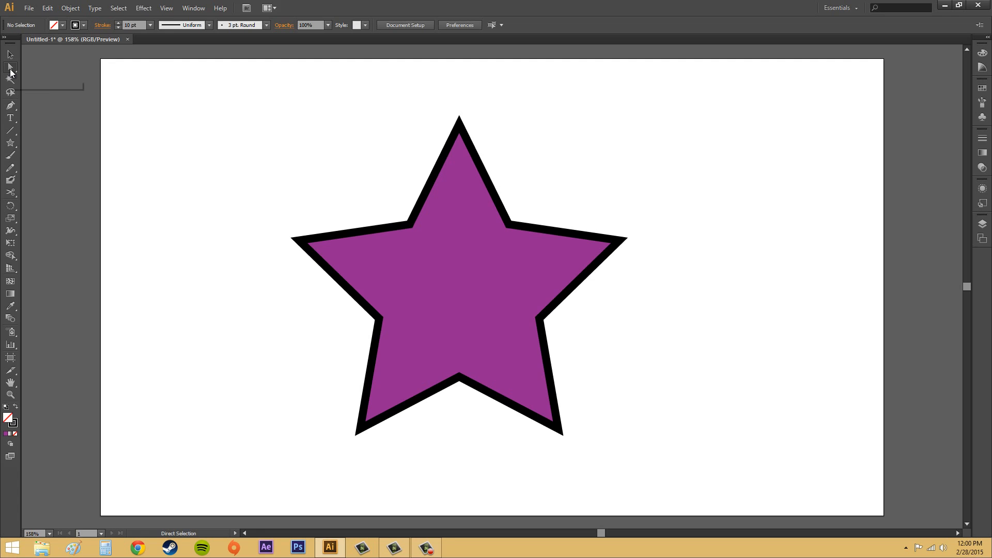
{"action": "left_click", "coordinate": [522, 232]}
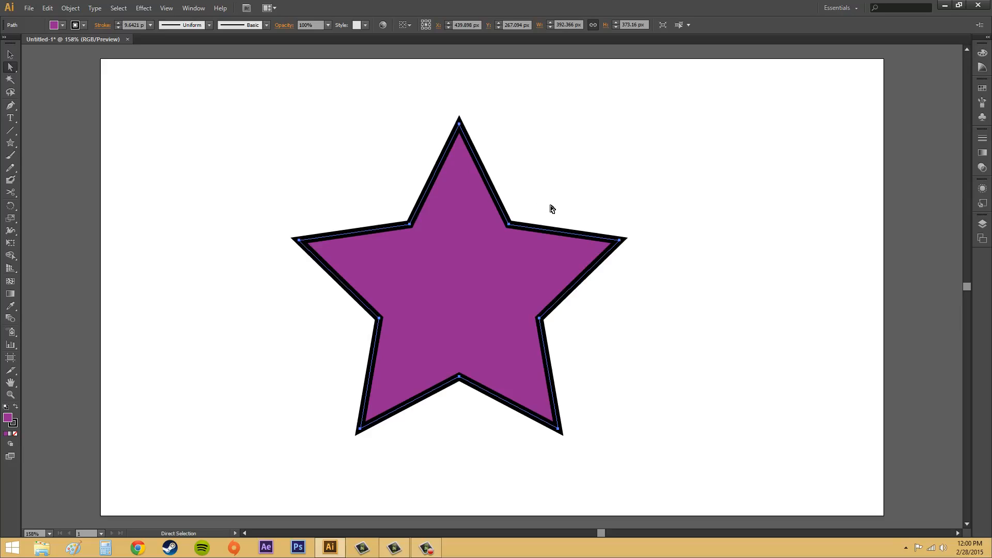
{"action": "left_click_drag", "start_coordinate": [560, 204], "coordinate": [470, 258]}
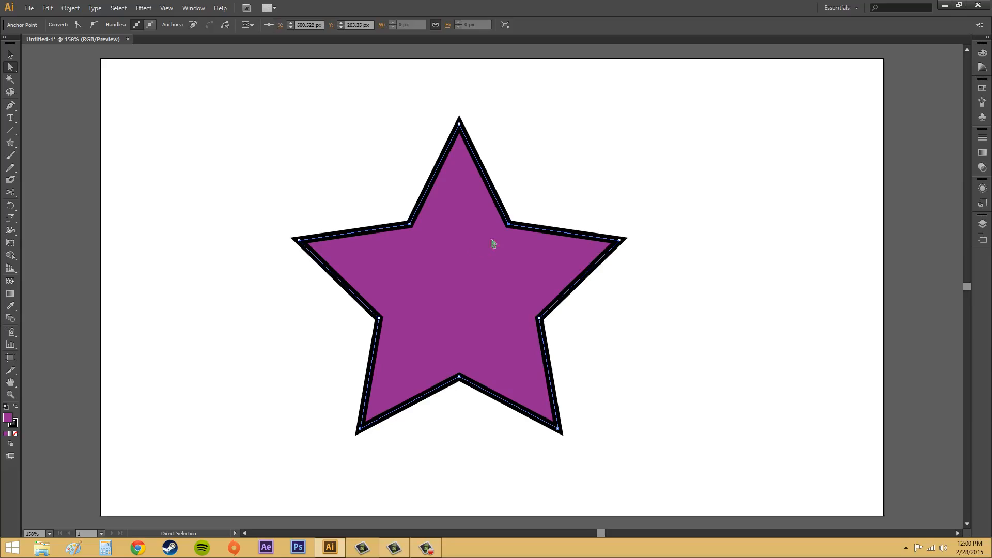
{"action": "left_click", "coordinate": [228, 23]}
{"action": "left_click_drag", "start_coordinate": [510, 224], "coordinate": [586, 195]}
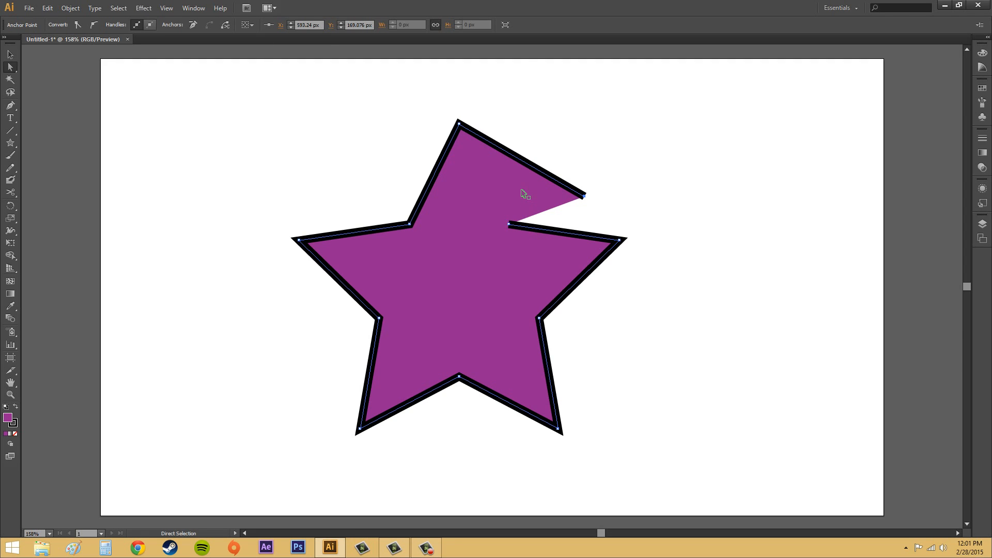
{"action": "key", "text": "ctrl+z"}
Cut the star's path at both the right arm's upper inner corner and its tip using their selected anchor points.
{"action": "left_click_drag", "start_coordinate": [677, 215], "coordinate": [458, 269]}
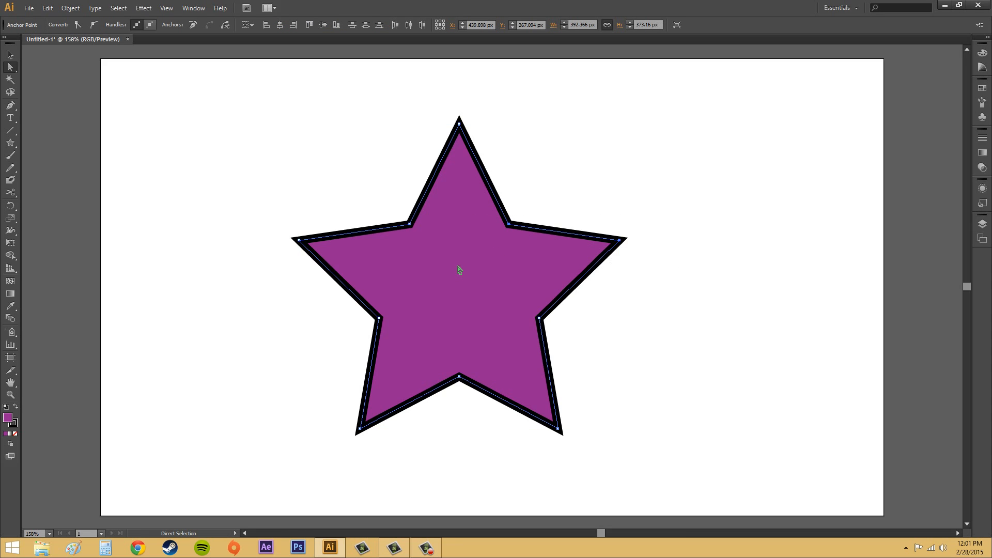
{"action": "left_click", "coordinate": [228, 28]}
{"action": "left_click", "coordinate": [663, 251]}
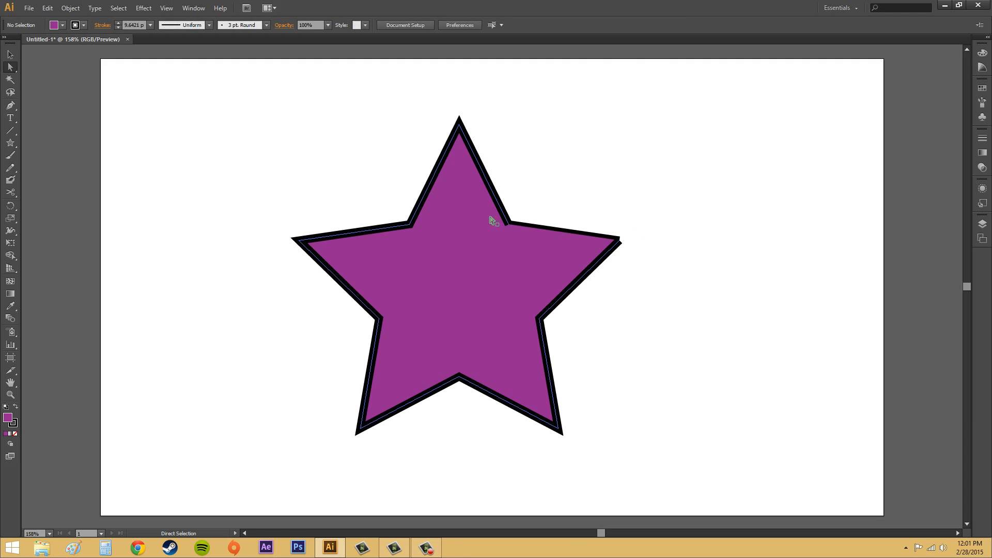
Pull the star's loose ends apart and swing the separated right-arm segment's inner end away from the star.
{"action": "left_click", "coordinate": [509, 224]}
{"action": "left_click_drag", "start_coordinate": [509, 225], "coordinate": [533, 298]}
{"action": "left_click", "coordinate": [592, 241]}
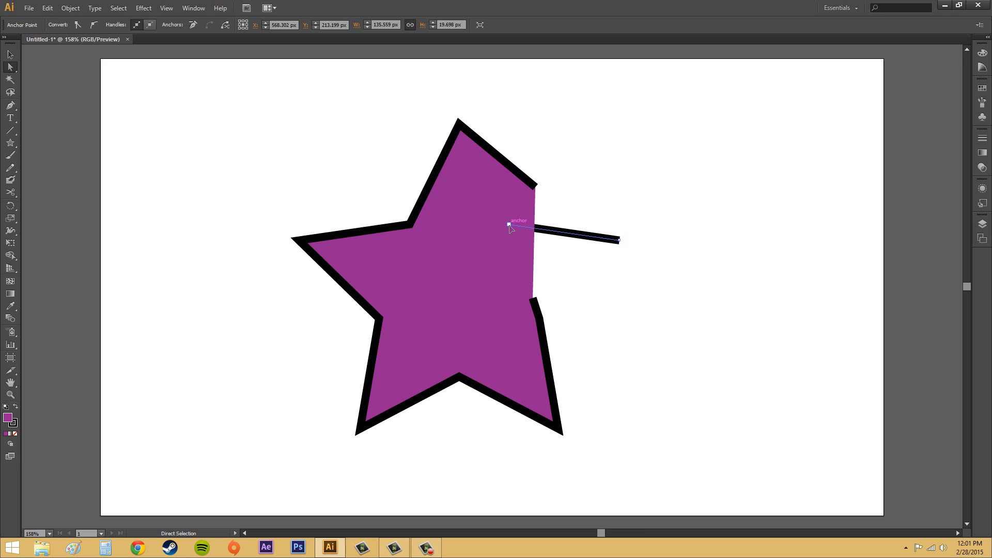
{"action": "left_click_drag", "start_coordinate": [506, 224], "coordinate": [699, 211]}
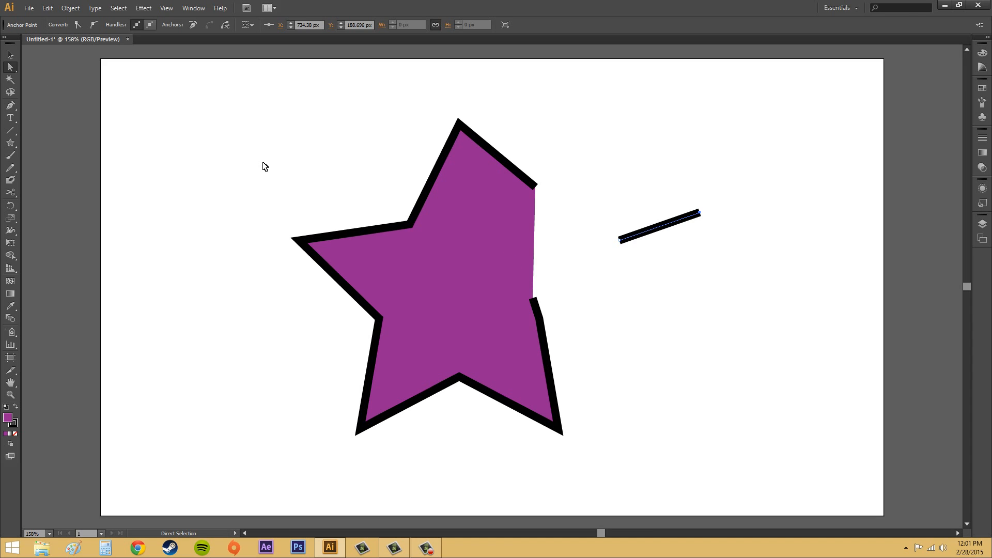
Undo the segment and endpoint moves and the path cuts at the right arm's anchors.
{"action": "key", "text": "ctrl+z"}
{"action": "key", "text": "ctrl+z"}
{"action": "key", "text": "ctrl+z"}
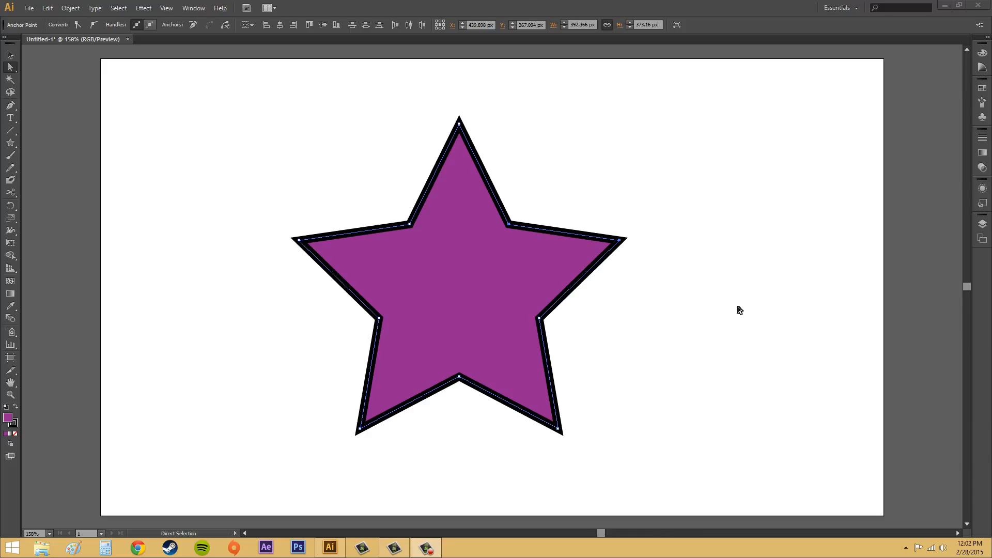
Cut the star's outline with the Scissors tool on the outer edge of its lower-left arm.
{"action": "left_click", "coordinate": [16, 194]}
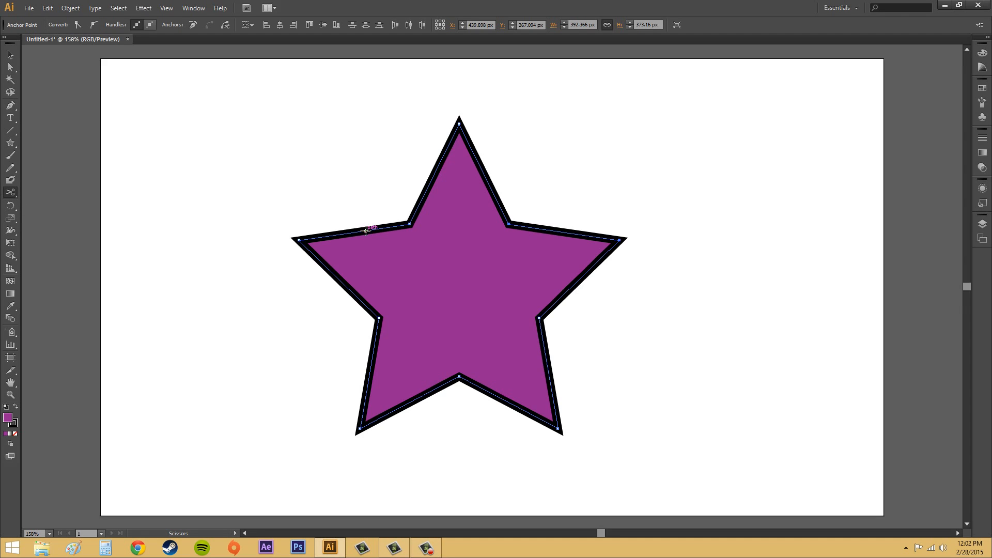
{"action": "left_click", "coordinate": [372, 359]}
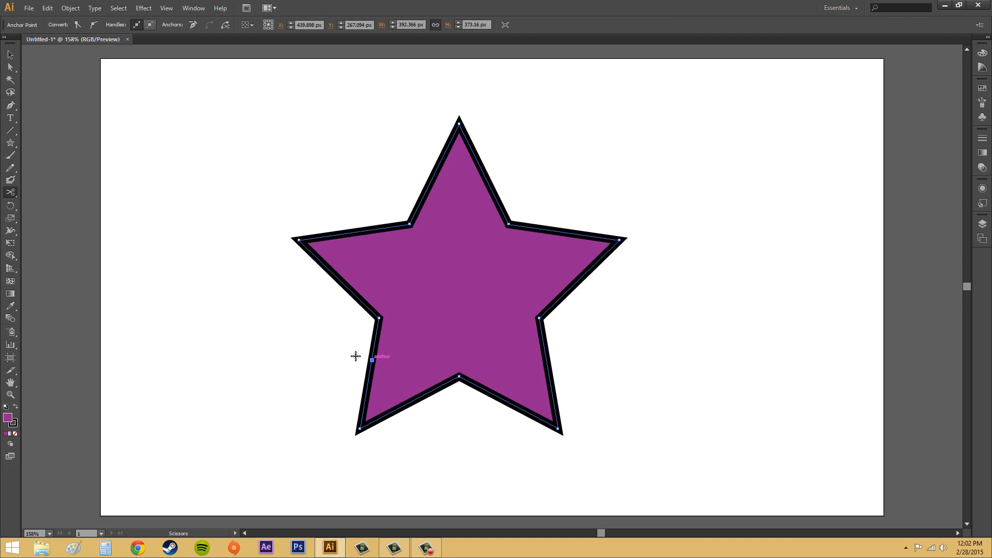
Shift the star about 27 px right and 13 px down, and try pulling one cut endpoint outward from its lower-left arm.
{"action": "left_click", "coordinate": [11, 54]}
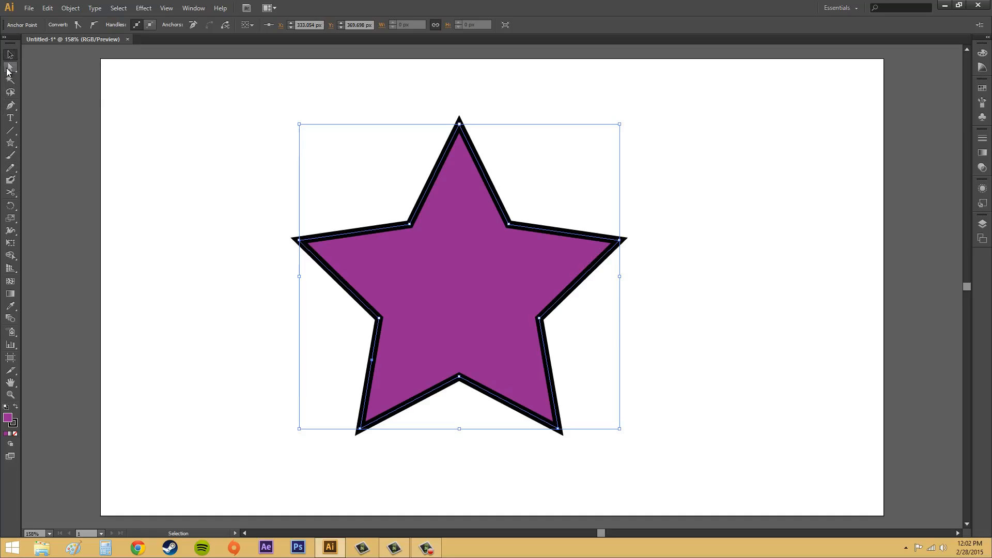
{"action": "left_click", "coordinate": [8, 69]}
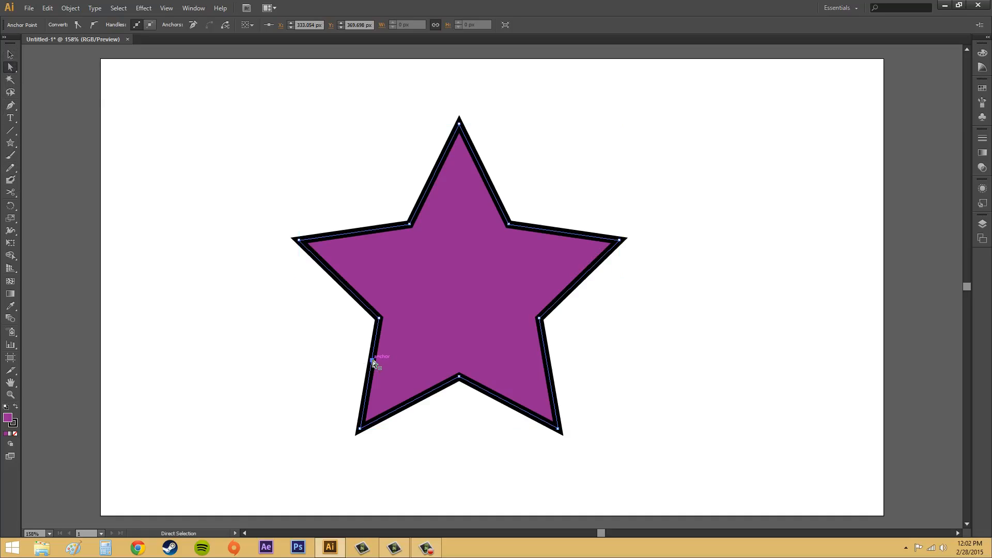
{"action": "left_click_drag", "start_coordinate": [355, 351], "coordinate": [340, 365]}
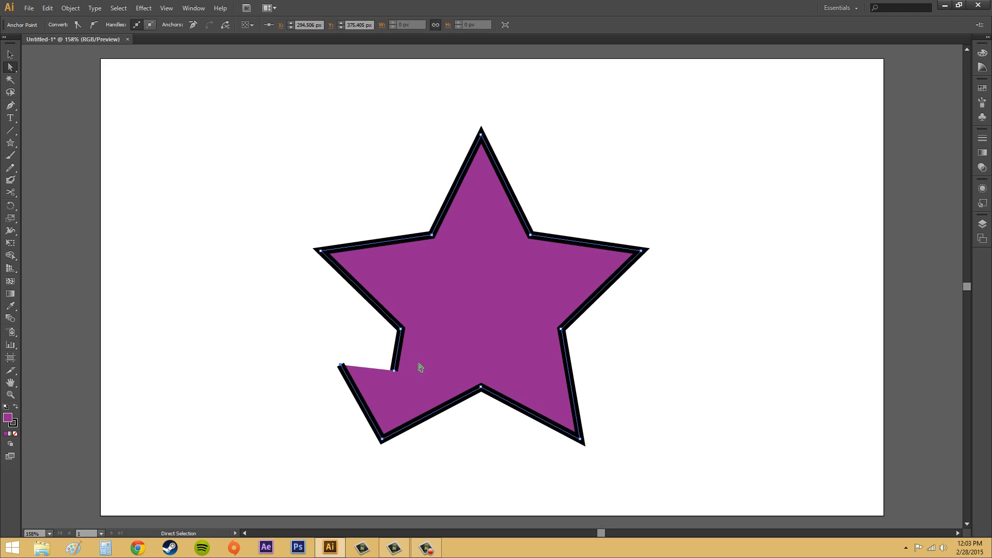
{"action": "key", "text": "ctrl+z"}
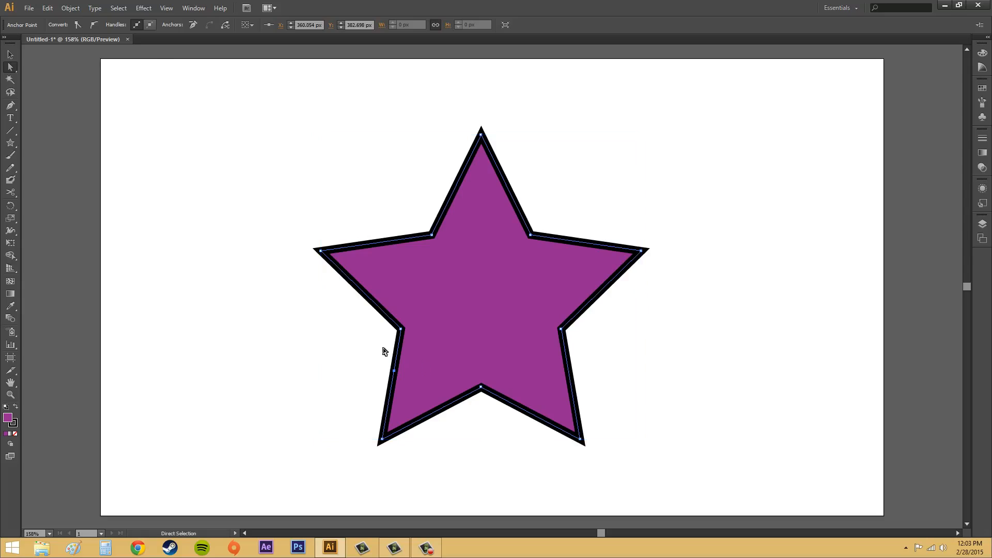
Join the two overlapping cut endpoints on the outer edge of the star's lower-left arm.
{"action": "left_click_drag", "start_coordinate": [362, 362], "coordinate": [418, 392]}
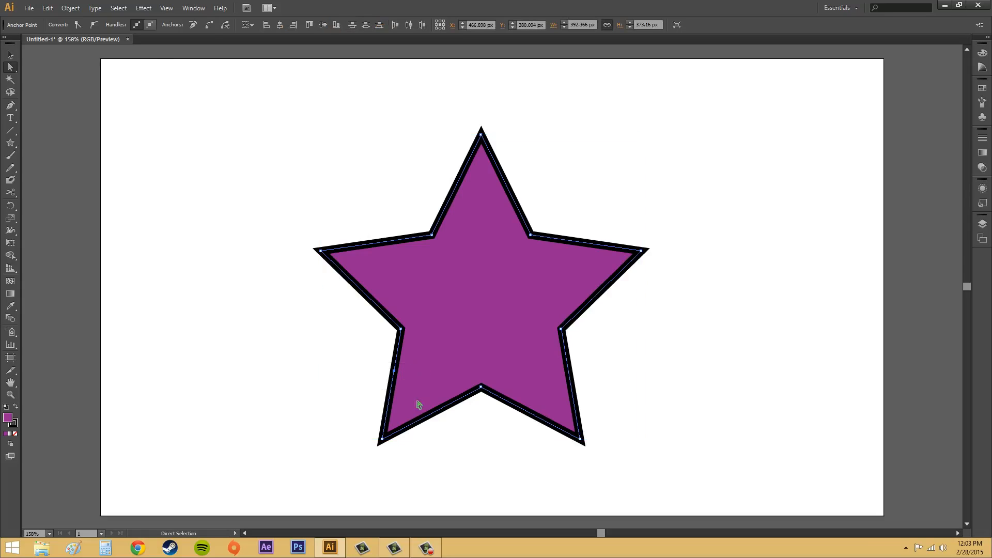
{"action": "left_click", "coordinate": [64, 10]}
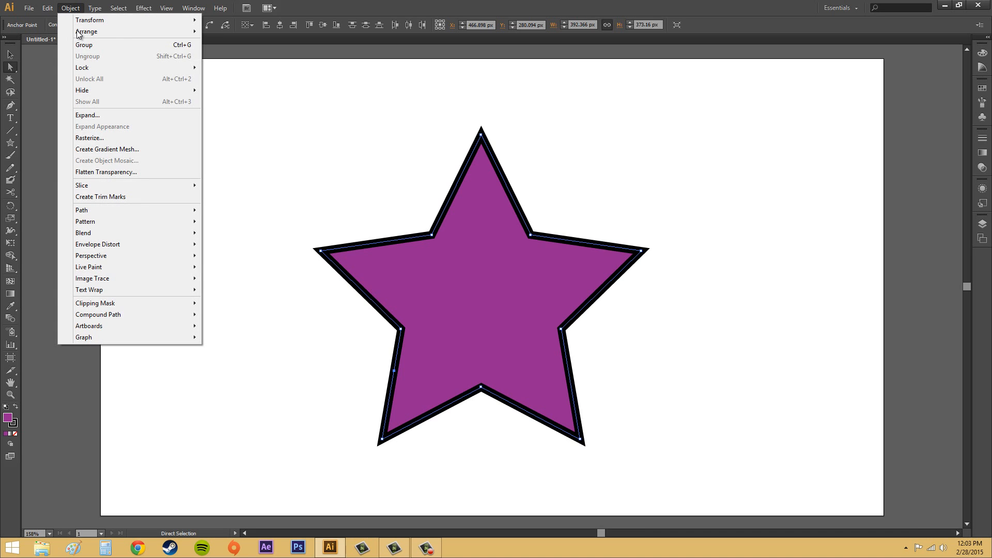
{"action": "mouse_move", "coordinate": [98, 210]}
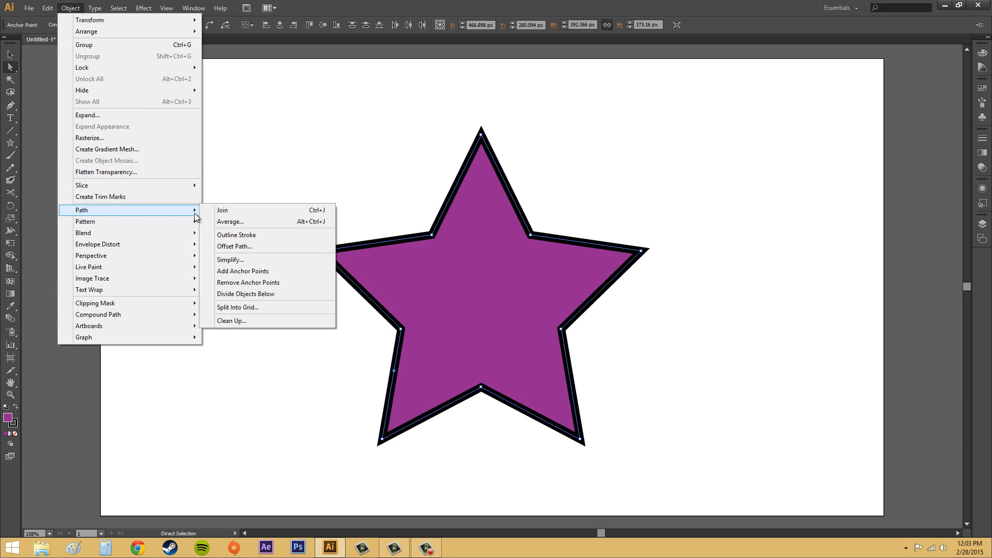
{"action": "left_click", "coordinate": [234, 211]}
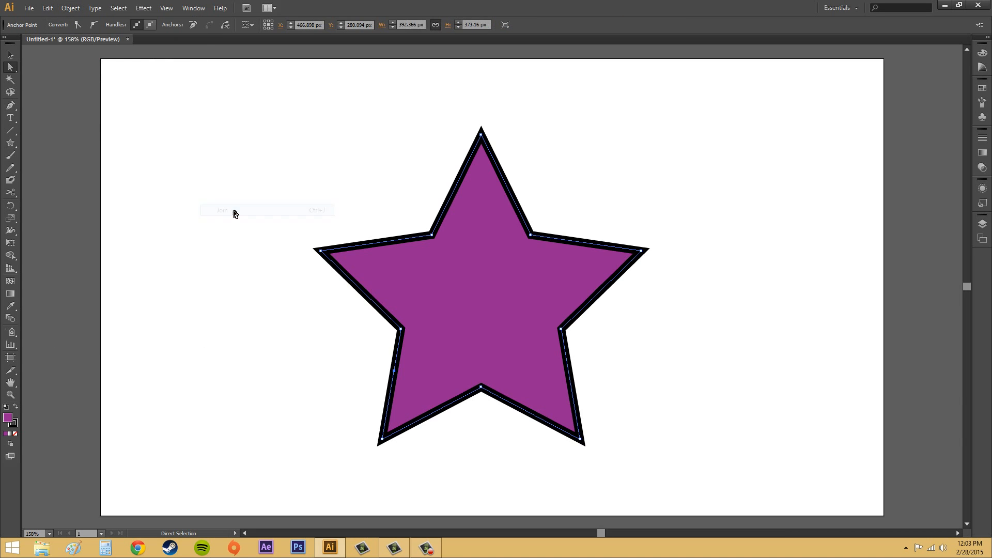
Try pulling the joined anchor point horizontally outward from the lower-left arm, and undo the move.
{"action": "left_click", "coordinate": [9, 54]}
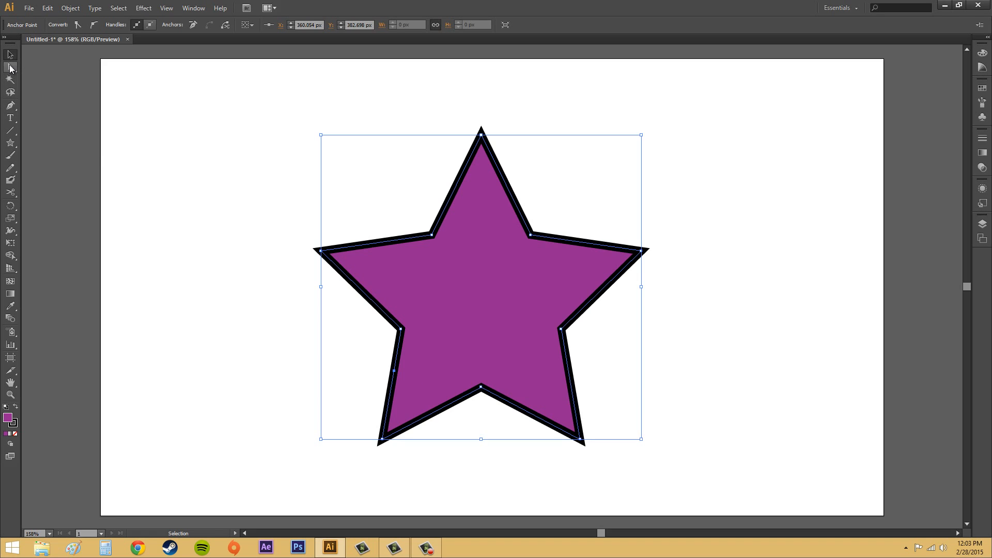
{"action": "left_click", "coordinate": [10, 67]}
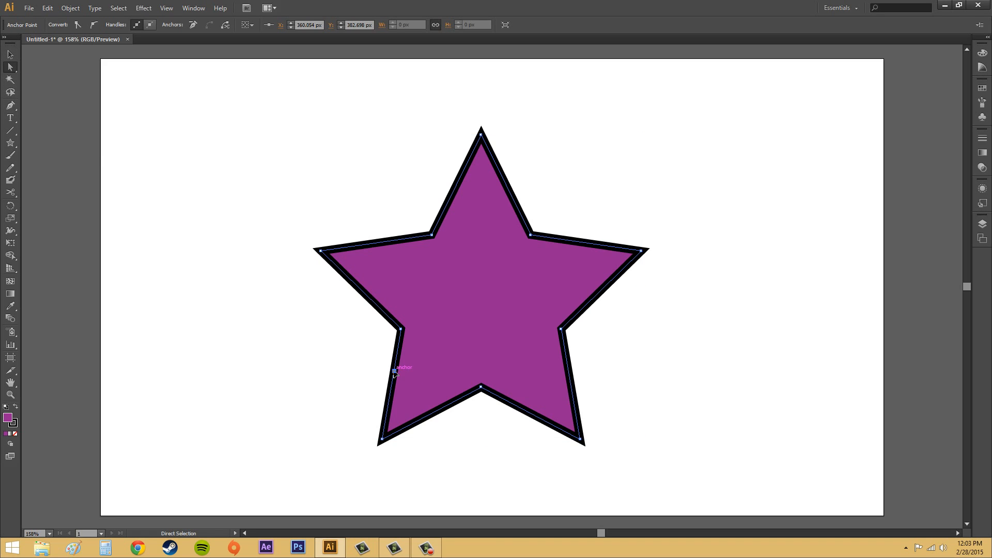
{"action": "left_click_drag", "start_coordinate": [393, 371], "coordinate": [320, 370]}
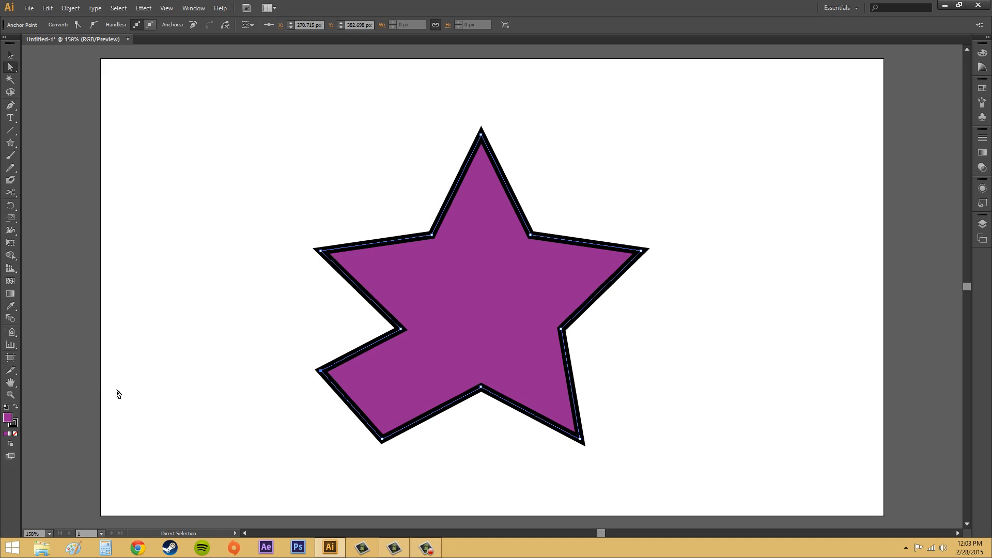
{"action": "key", "text": "ctrl+z"}
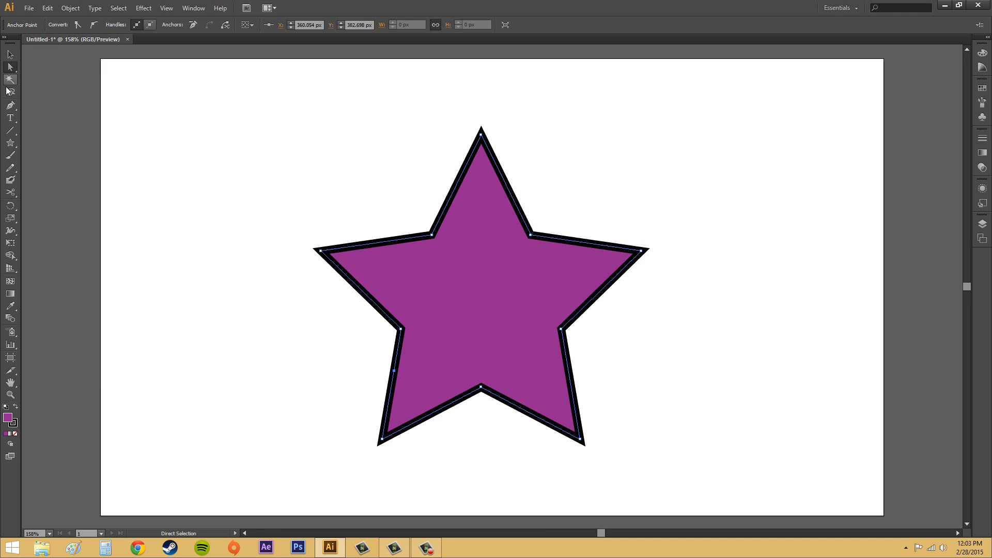
Remove the extra anchor point from the lower-left arm's outer edge with the Delete Anchor Point tool, and leave the star deselected.
{"action": "left_click_drag", "start_coordinate": [8, 107], "coordinate": [41, 130]}
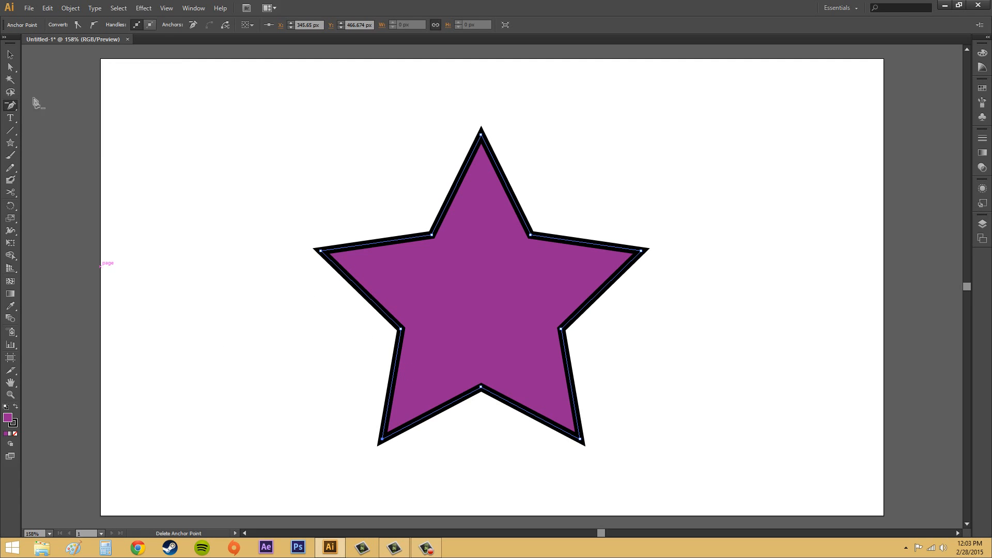
{"action": "left_click", "coordinate": [10, 54]}
{"action": "left_click", "coordinate": [385, 356]}
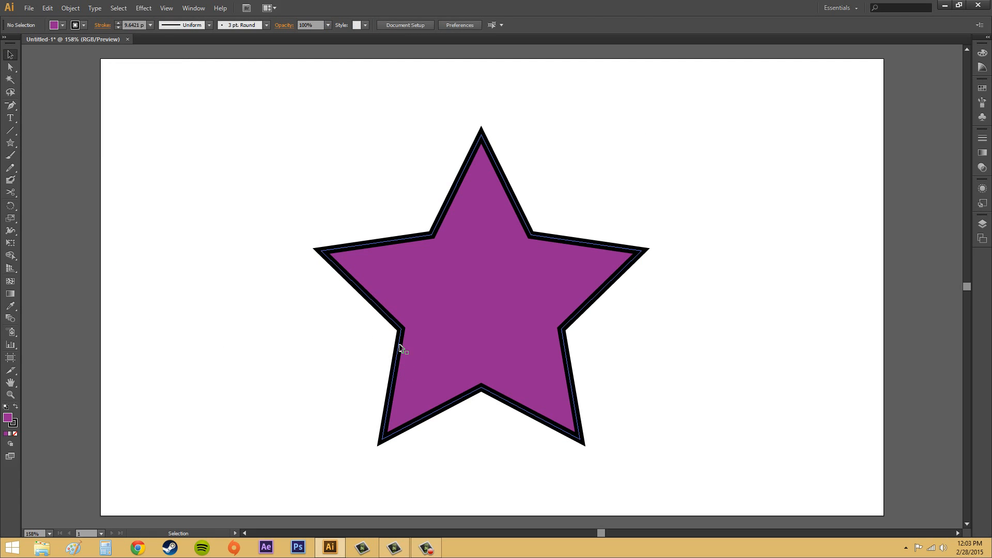
{"action": "left_click", "coordinate": [401, 344]}
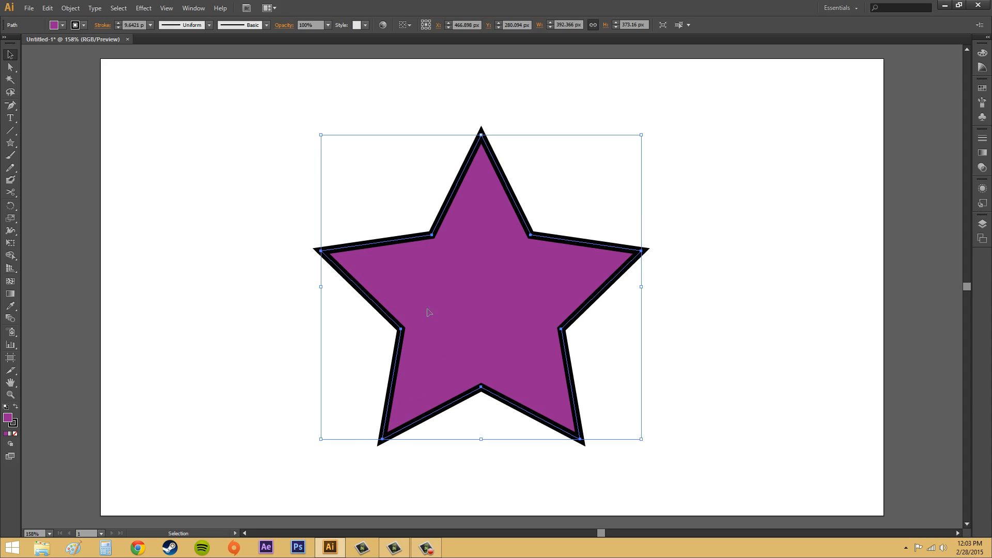
{"action": "left_click", "coordinate": [11, 67]}
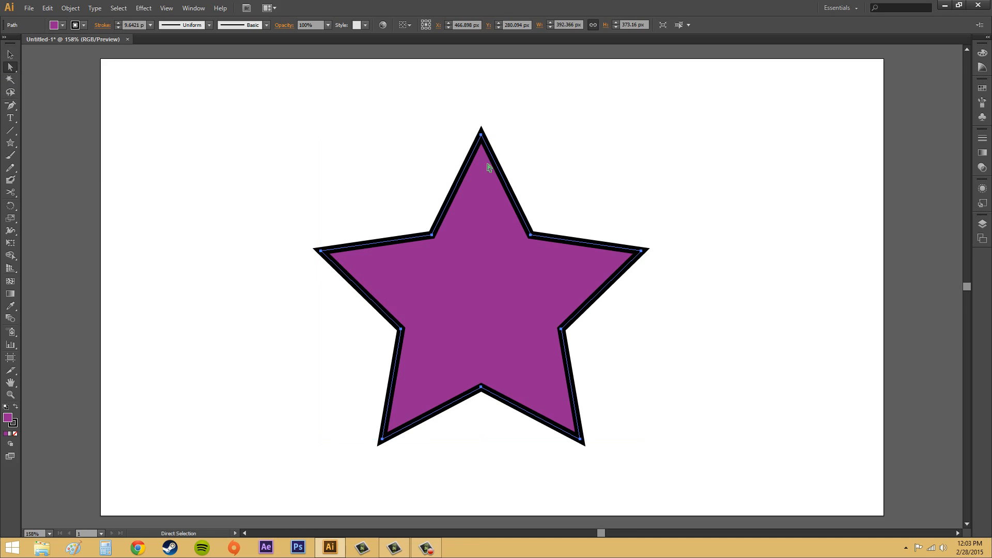
{"action": "left_click", "coordinate": [724, 249]}
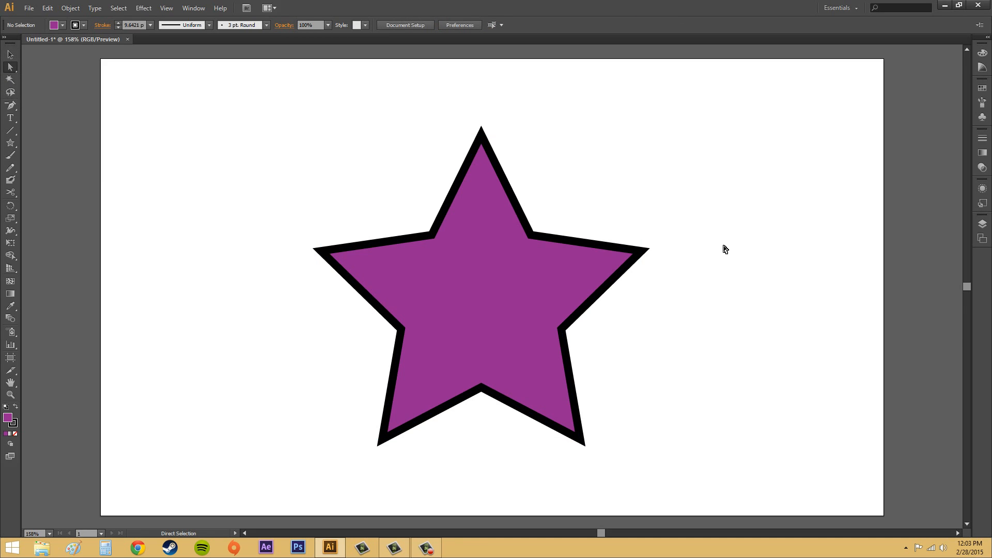
{"action": "left_click", "coordinate": [13, 194]}
{"action": "left_click", "coordinate": [396, 373]}
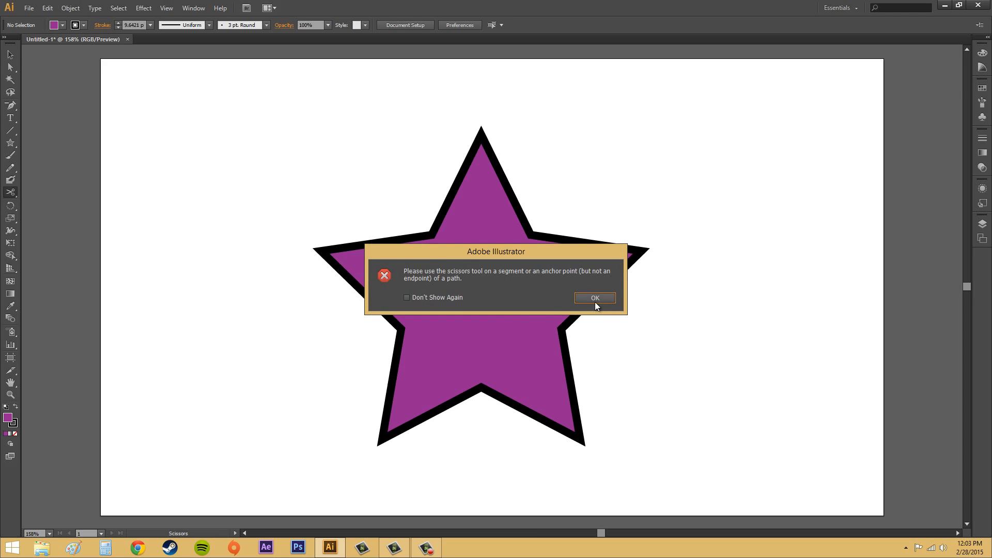
{"action": "left_click", "coordinate": [593, 297]}
Cut the outer edge of the star's lower-left arm with the Scissors tool and pull one cut endpoint outward.
{"action": "left_click", "coordinate": [11, 67]}
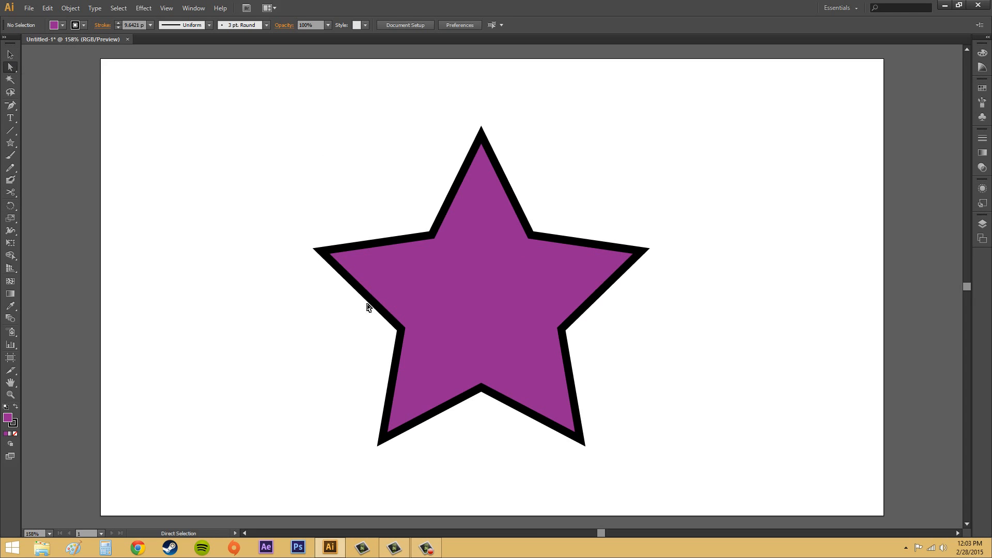
{"action": "left_click", "coordinate": [403, 357]}
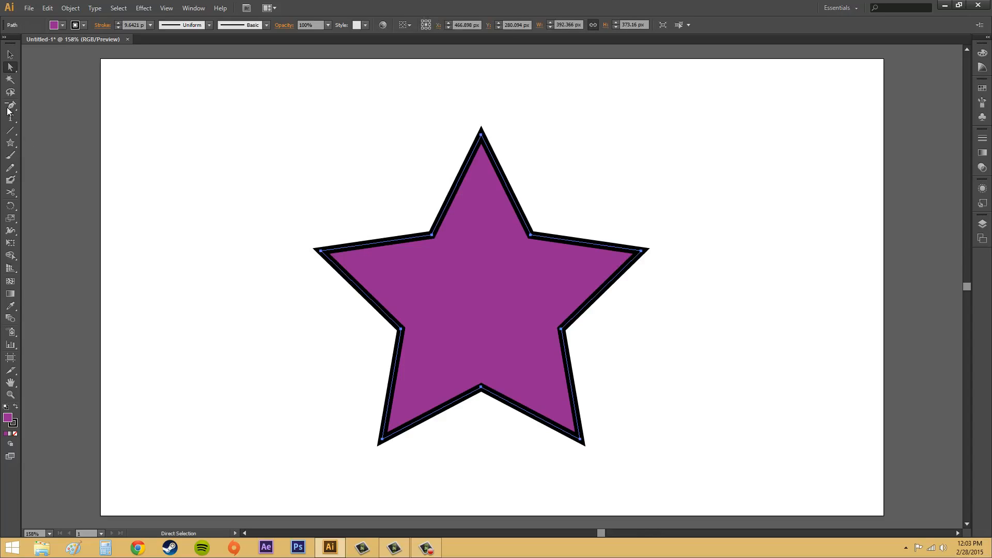
{"action": "left_click", "coordinate": [10, 192]}
{"action": "left_click", "coordinate": [392, 378]}
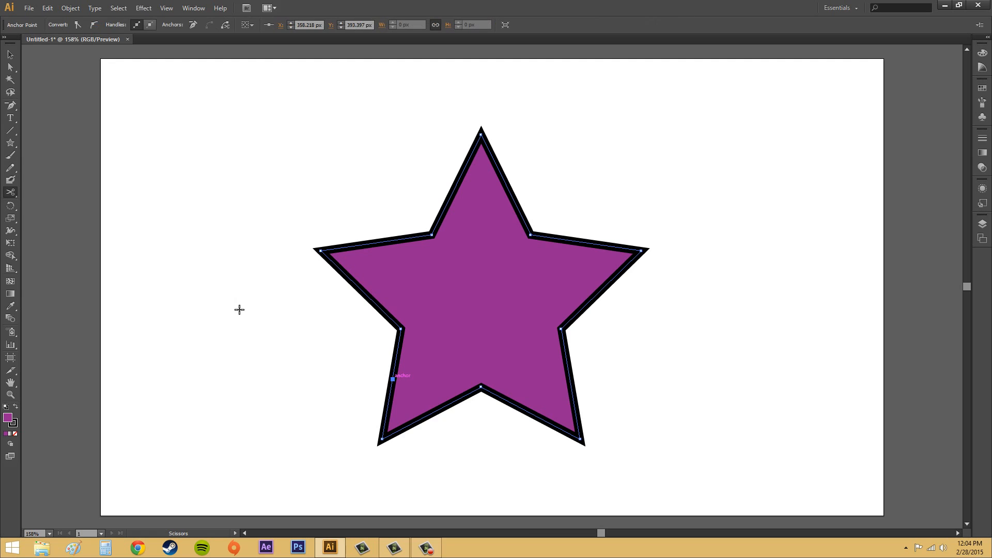
{"action": "left_click", "coordinate": [10, 67]}
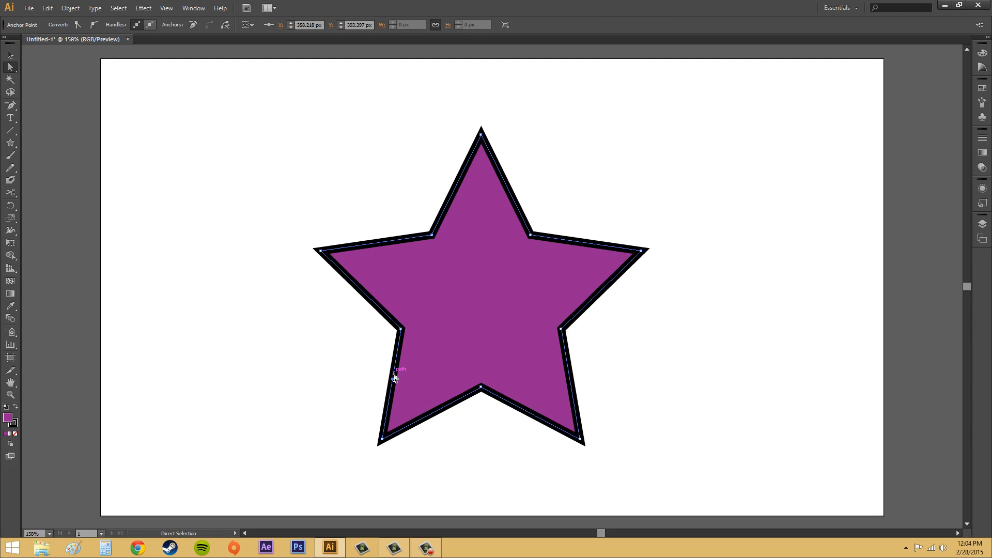
{"action": "left_click_drag", "start_coordinate": [392, 380], "coordinate": [423, 381]}
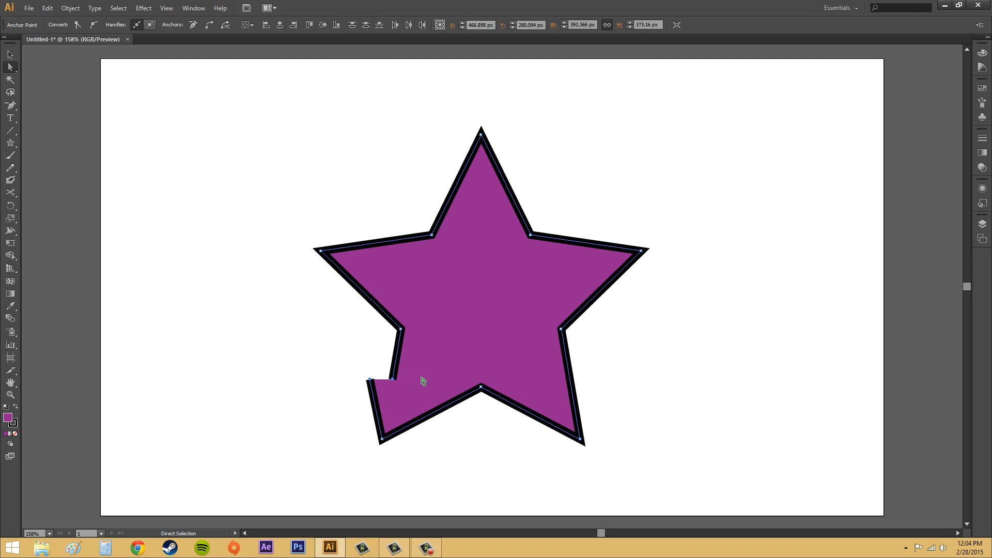
Join the two separated endpoints on the lower-left arm with a straight segment.
{"action": "left_click", "coordinate": [71, 8]}
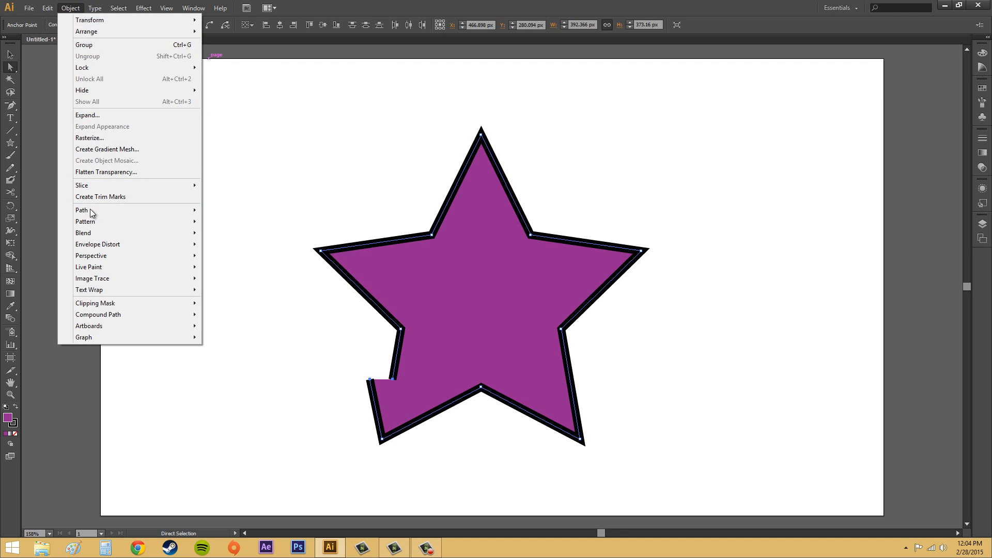
{"action": "mouse_move", "coordinate": [91, 210]}
{"action": "left_click", "coordinate": [225, 210]}
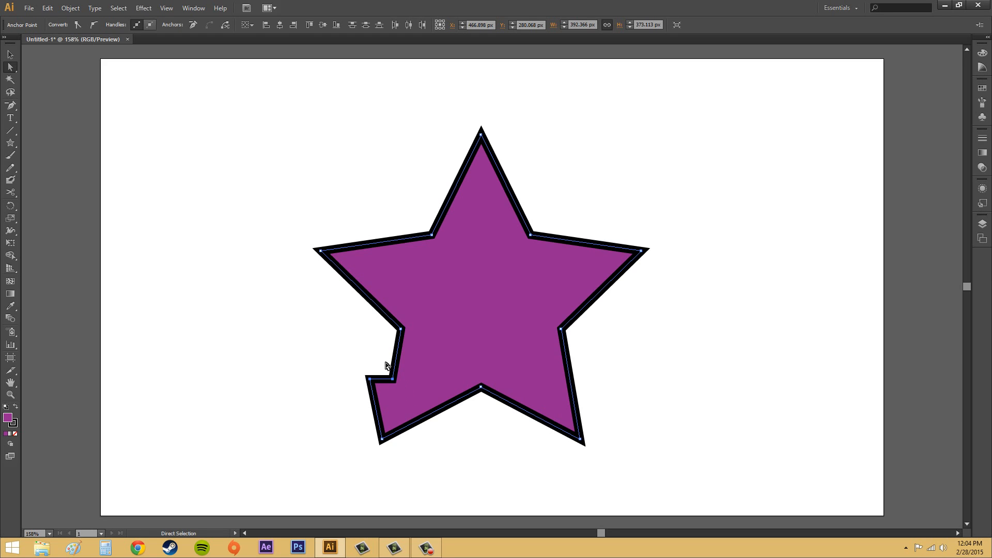
Undo the join and average the two selected cut endpoints on both axes.
{"action": "left_click", "coordinate": [413, 390]}
{"action": "left_click_drag", "start_coordinate": [343, 361], "coordinate": [409, 387]}
{"action": "left_click", "coordinate": [70, 9]}
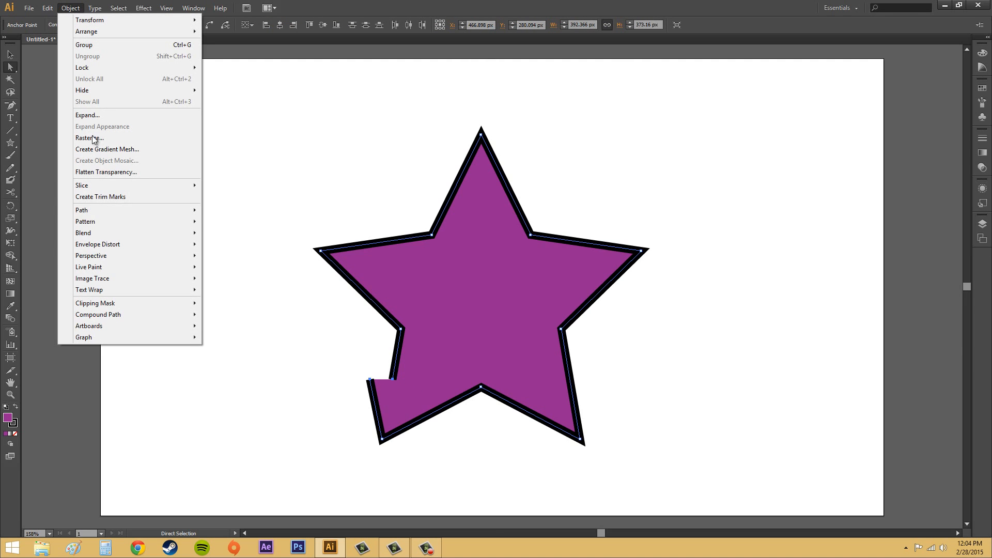
{"action": "mouse_move", "coordinate": [95, 211]}
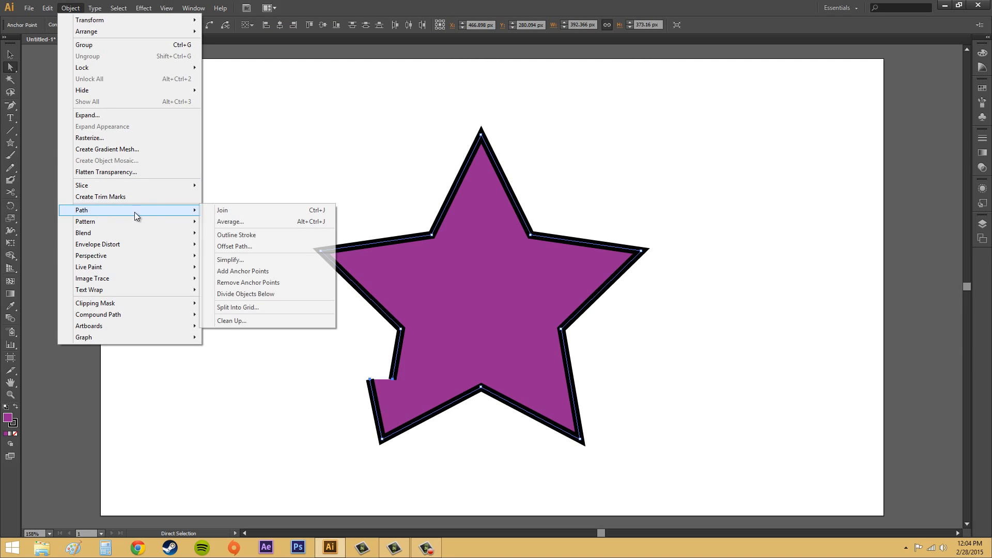
{"action": "left_click", "coordinate": [243, 222]}
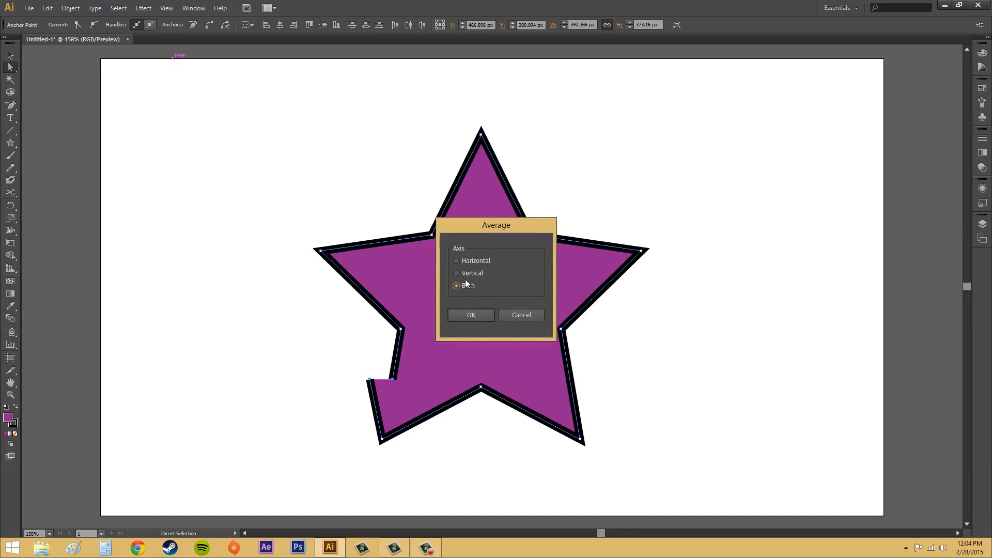
{"action": "left_click", "coordinate": [476, 316]}
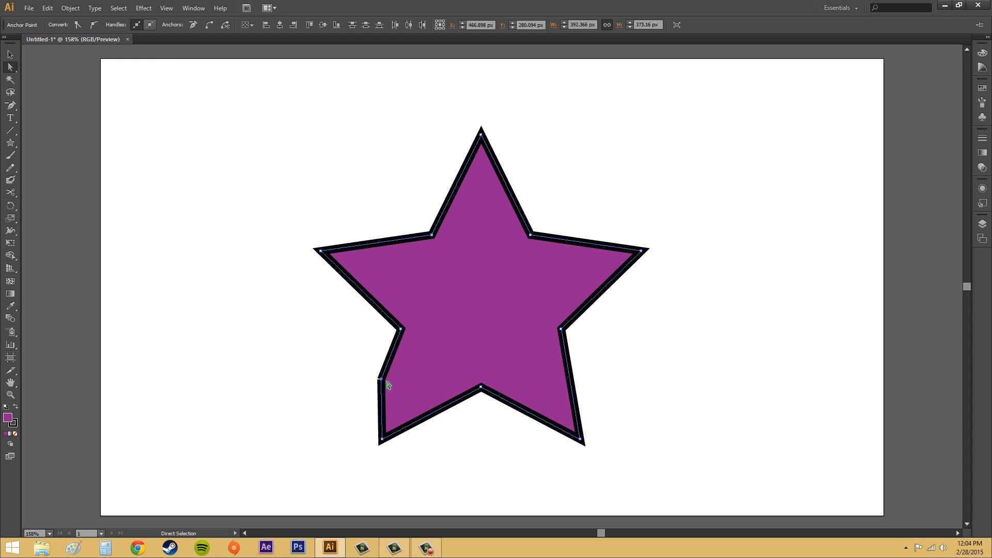
Move the averaged endpoints inward to the lower-left arm's edge, and undo the edits back to the uncut star.
{"action": "left_click_drag", "start_coordinate": [381, 380], "coordinate": [395, 380]}
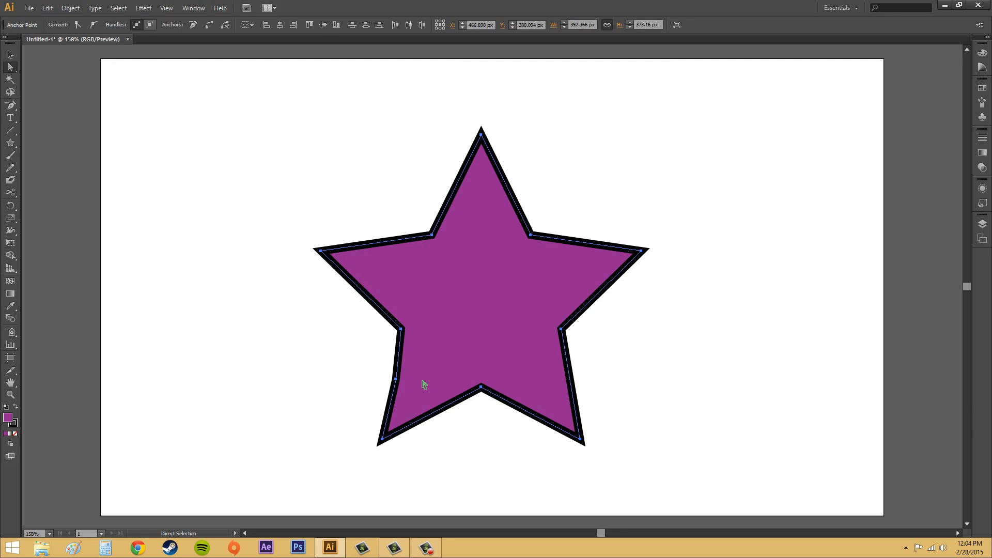
{"action": "key", "text": "ctrl+z"}
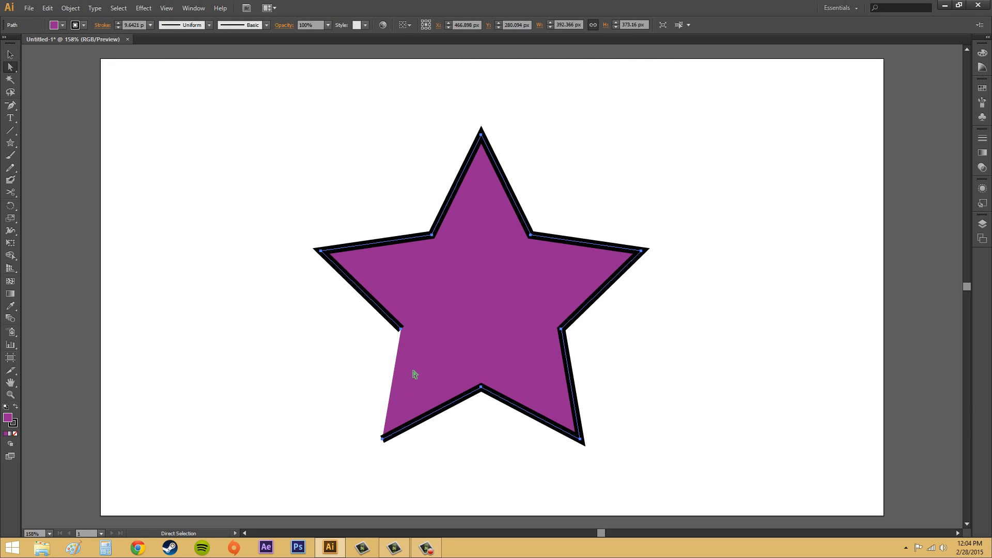
{"action": "key", "text": "ctrl+z"}
{"action": "key", "text": "ctrl+z"}
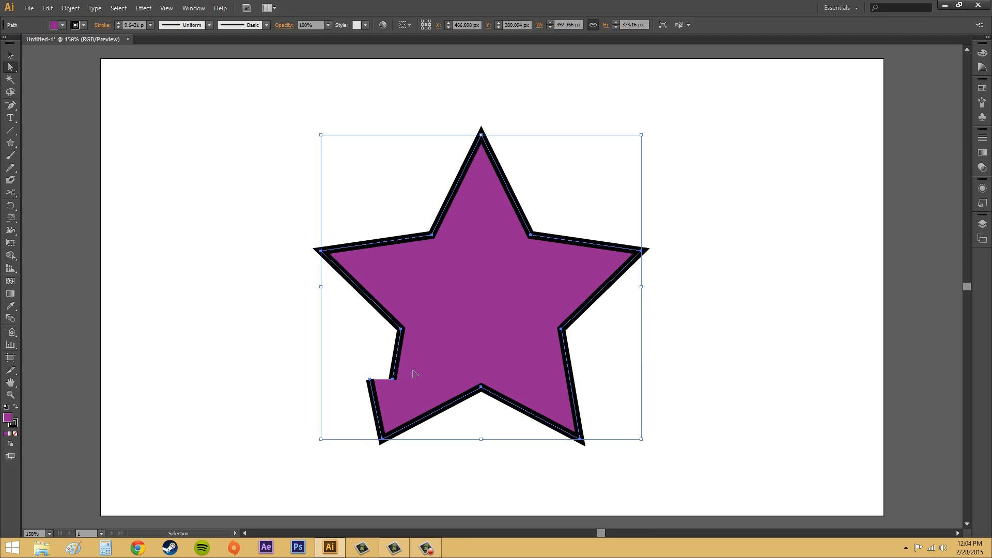
{"action": "key", "text": "ctrl+z"}
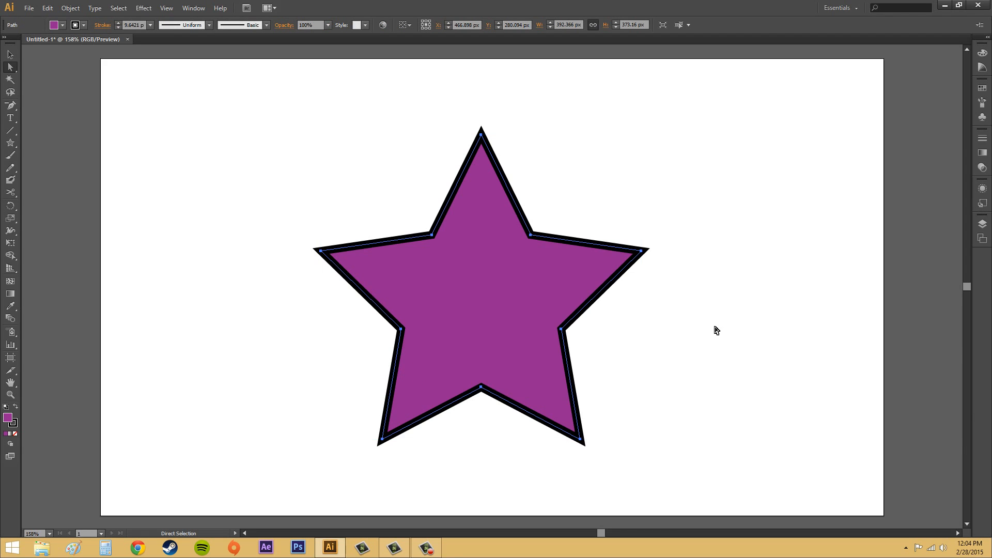